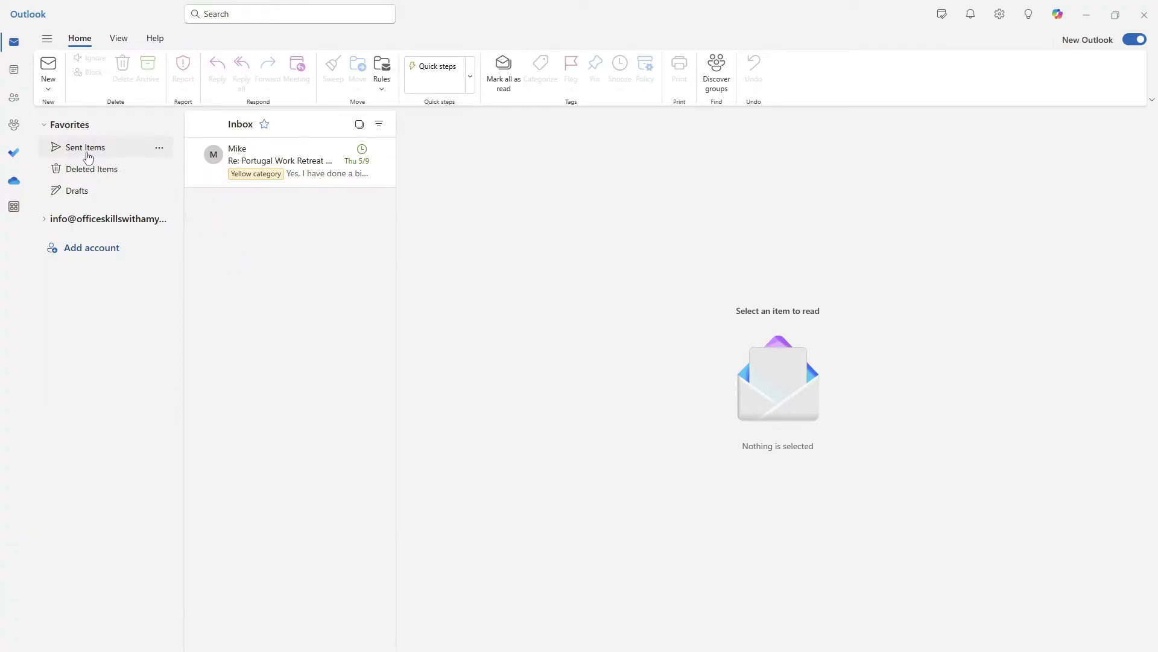
Step: Switch from Outlook to To Do using the left app bar icon
{"action": "left_click", "coordinate": [23, 158]}
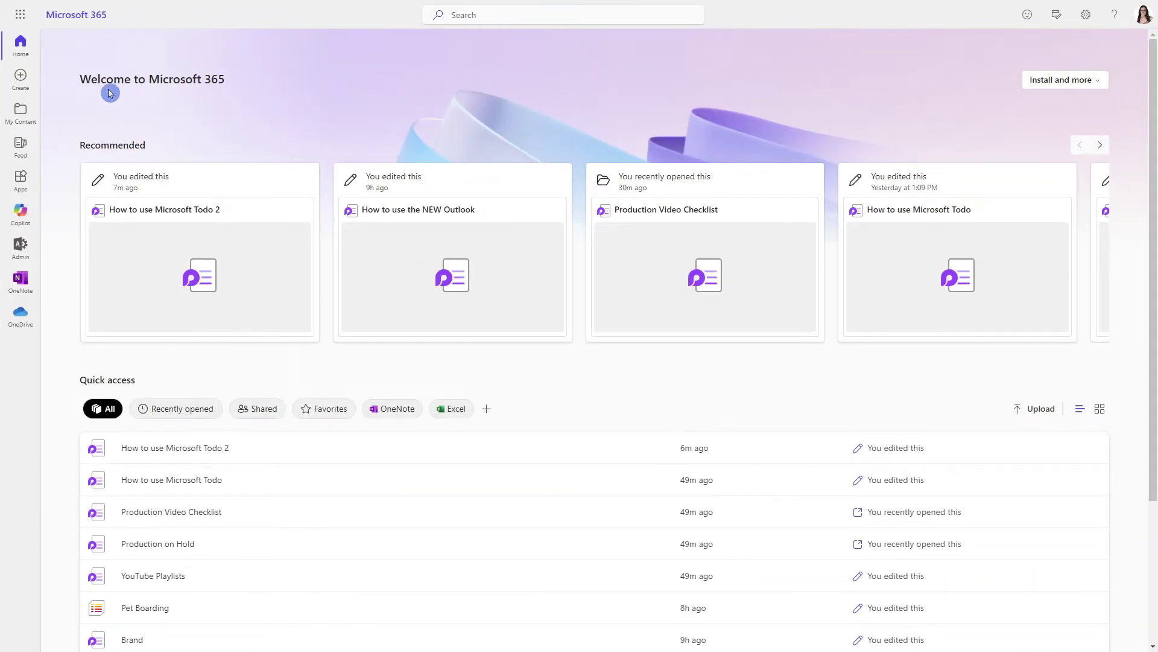
Step: Launch To Do from the Microsoft 365 app launcher grid
{"action": "left_click", "coordinate": [19, 14]}
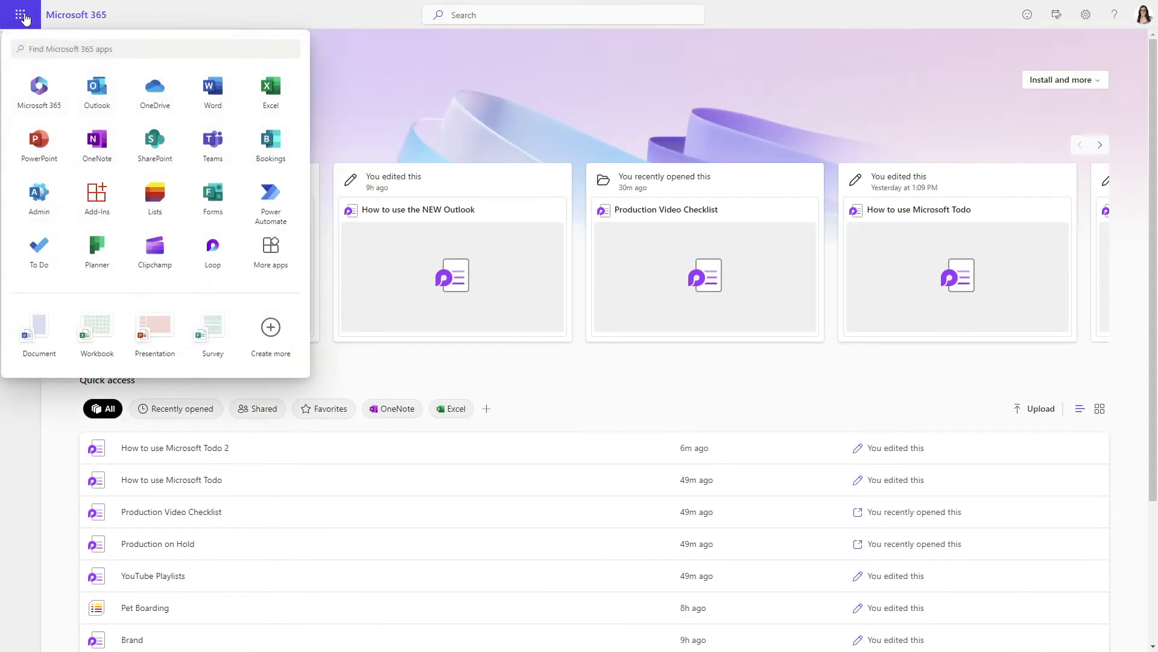
{"action": "left_click", "coordinate": [42, 260]}
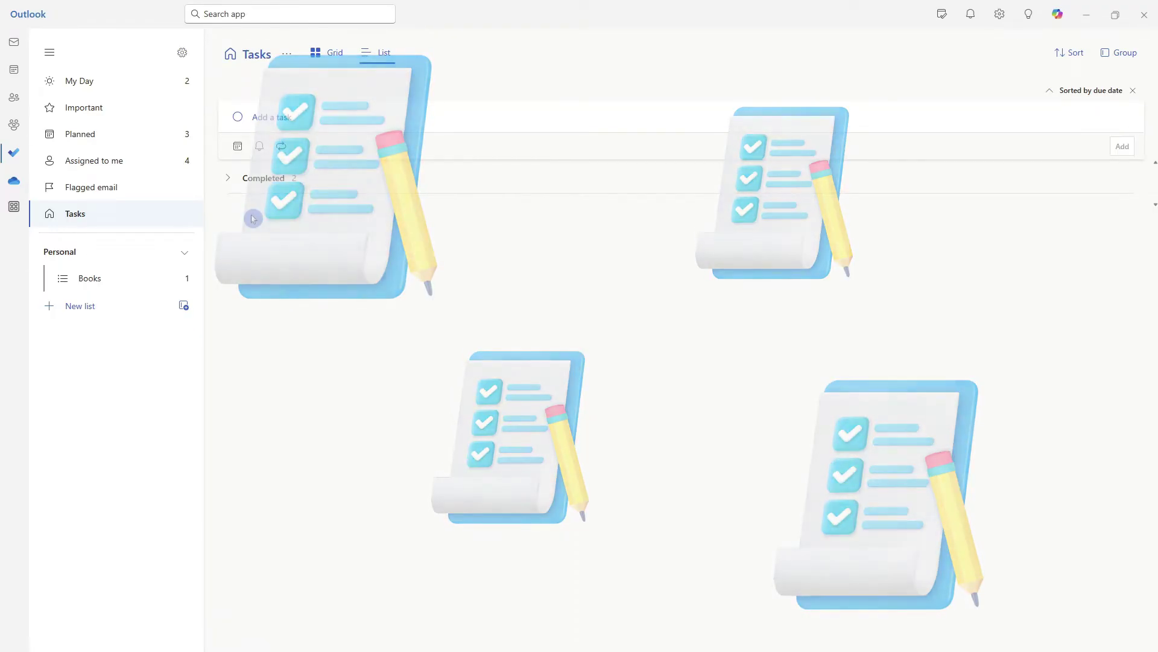
Step: Paste the dog-competition chair-rental follow-up task into My Day and save it
{"action": "left_click", "coordinate": [162, 90]}
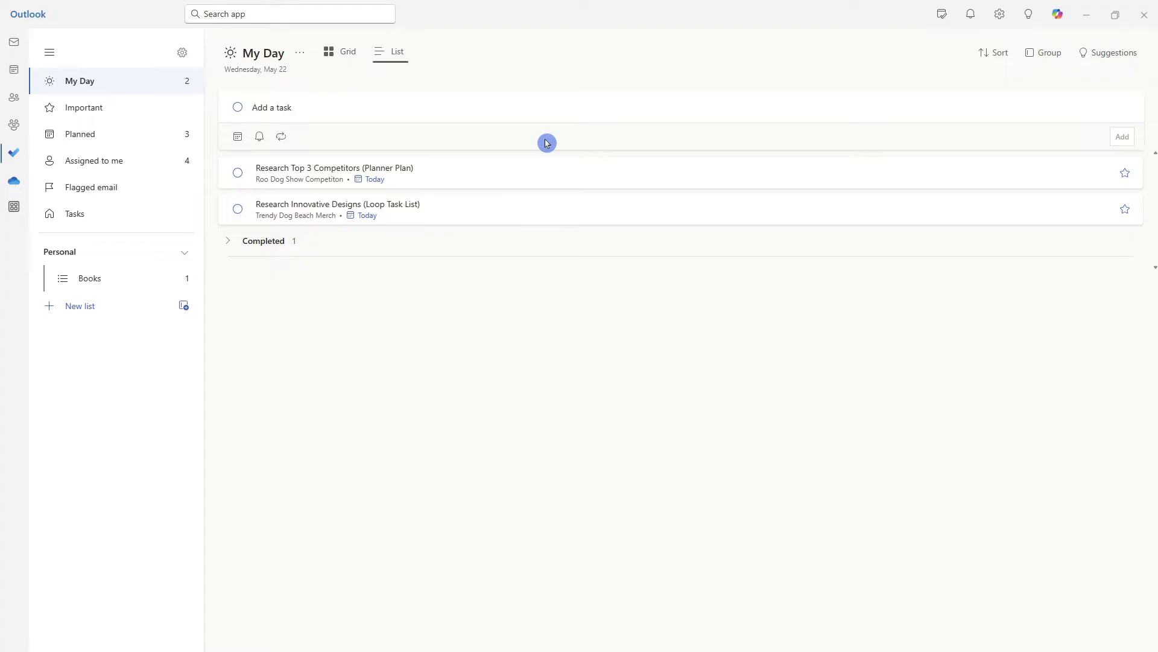
{"action": "type", "text": "Follow up with Sarah about chair rentals for dog competition"}
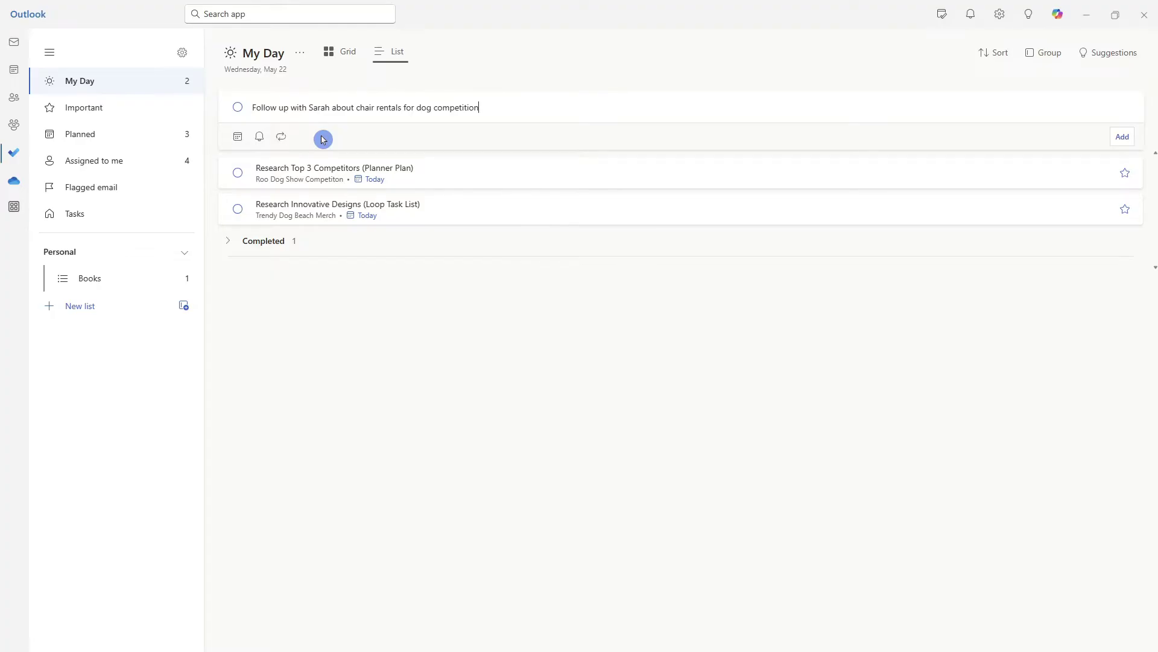
{"action": "key", "text": "Return"}
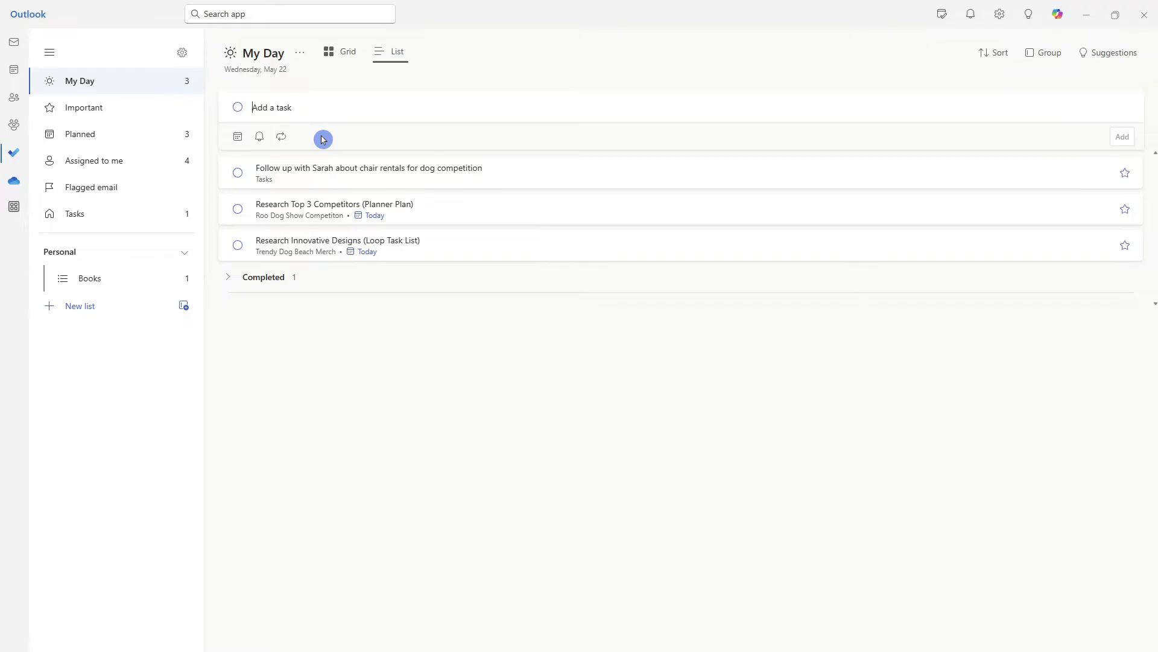
{"action": "left_click", "coordinate": [284, 364]}
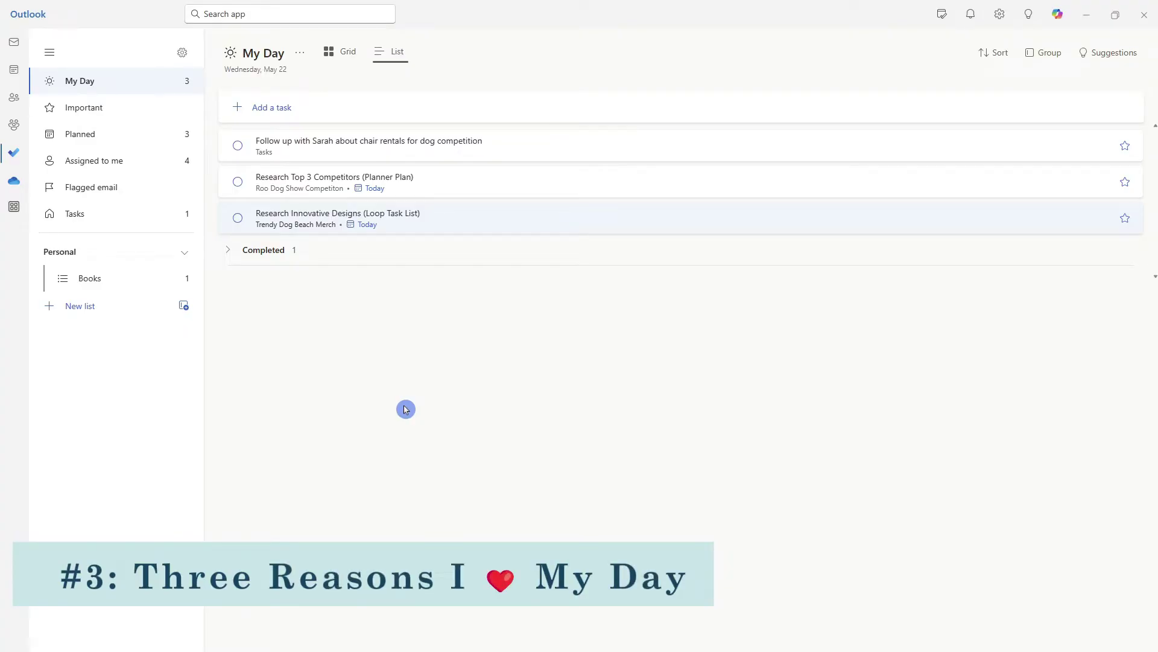
{"action": "left_click", "coordinate": [112, 83]}
{"action": "left_click", "coordinate": [520, 396]}
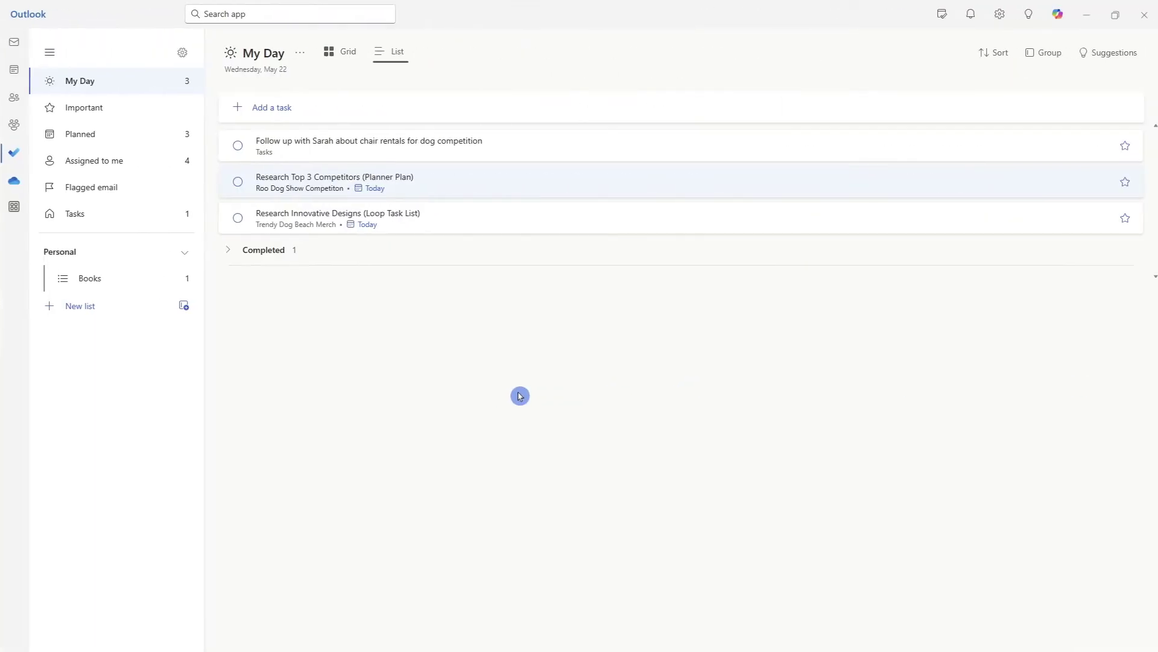
{"action": "left_click", "coordinate": [443, 184]}
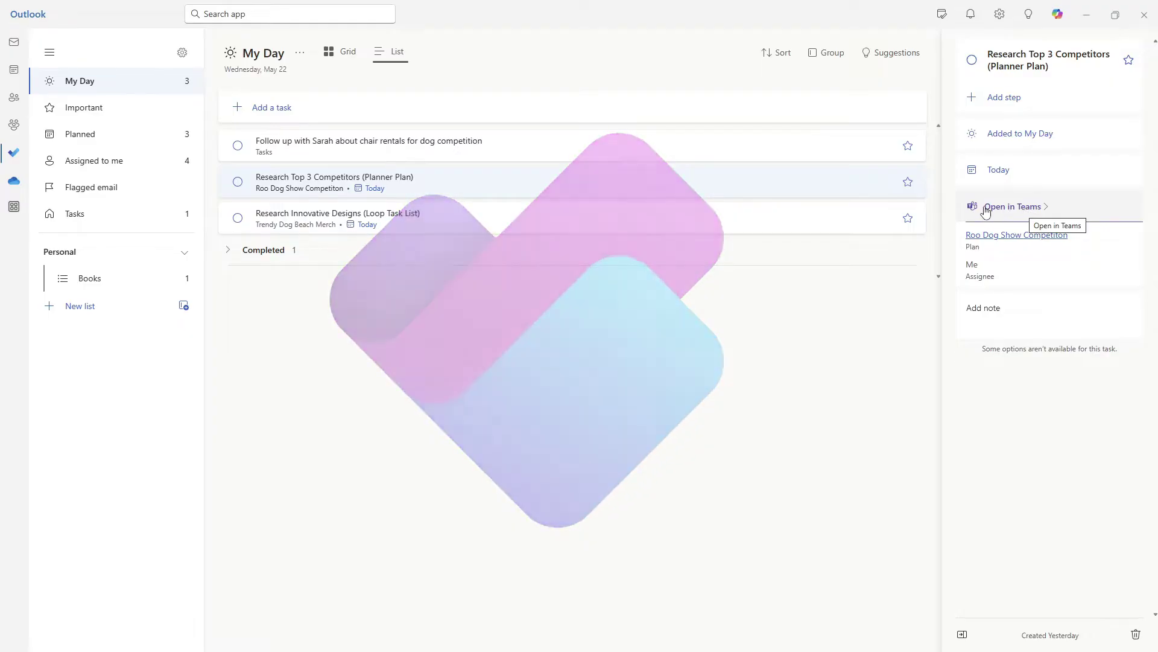
{"action": "left_click", "coordinate": [968, 250]}
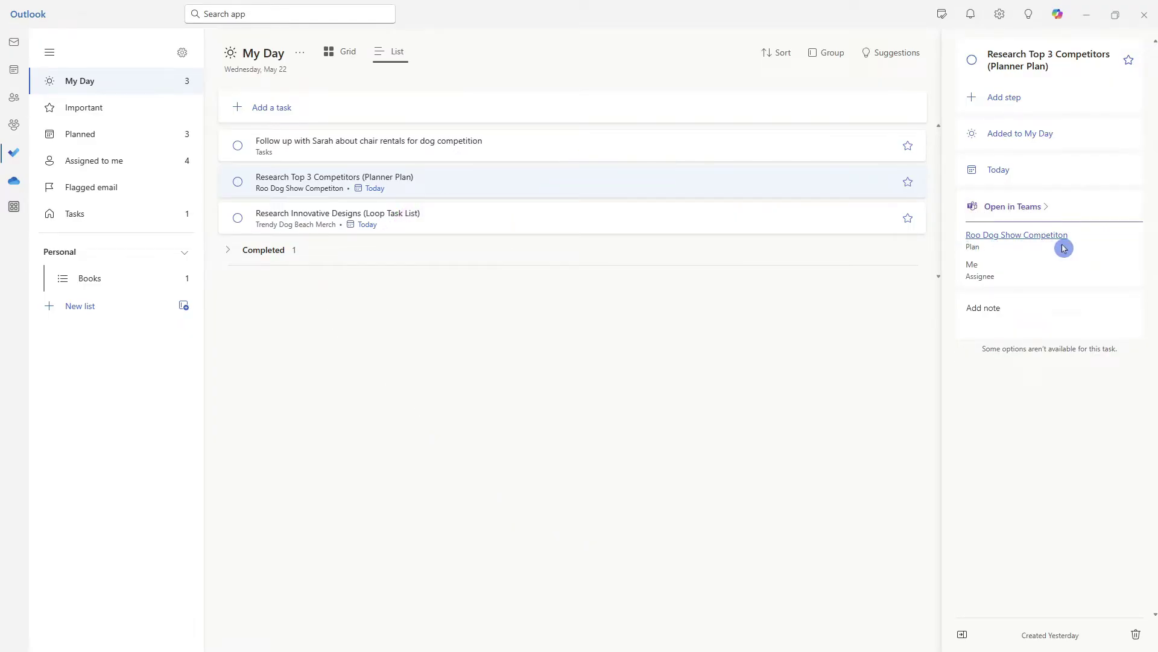
{"action": "left_click", "coordinate": [465, 219]}
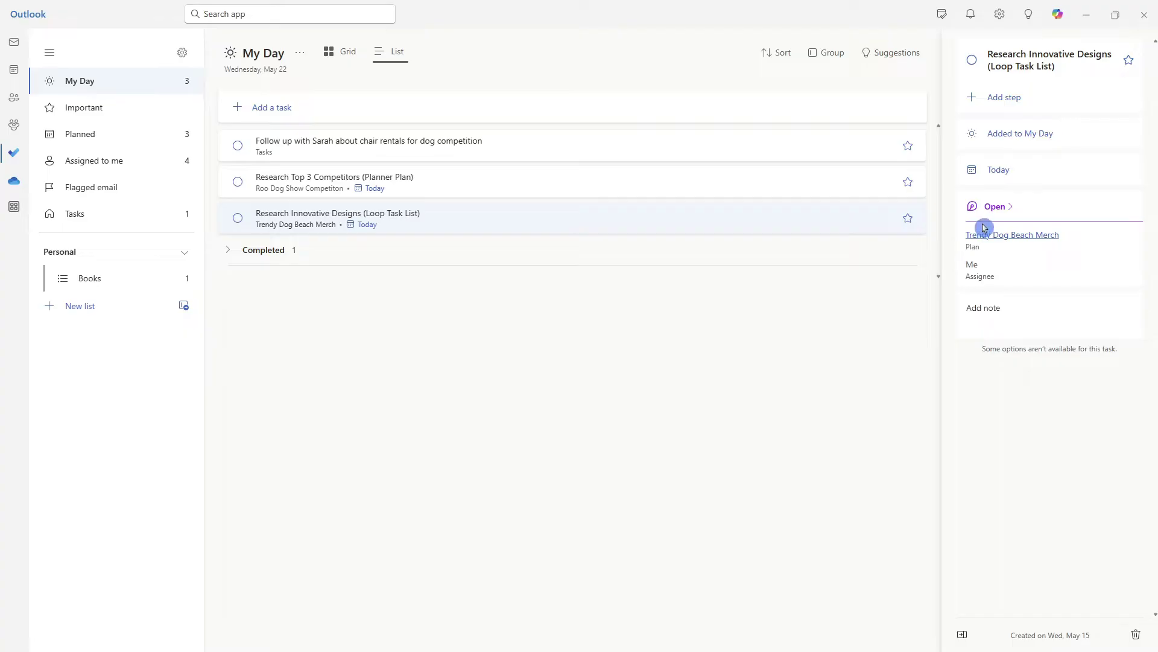
{"action": "left_click", "coordinate": [1001, 214]}
{"action": "left_click", "coordinate": [302, 272]}
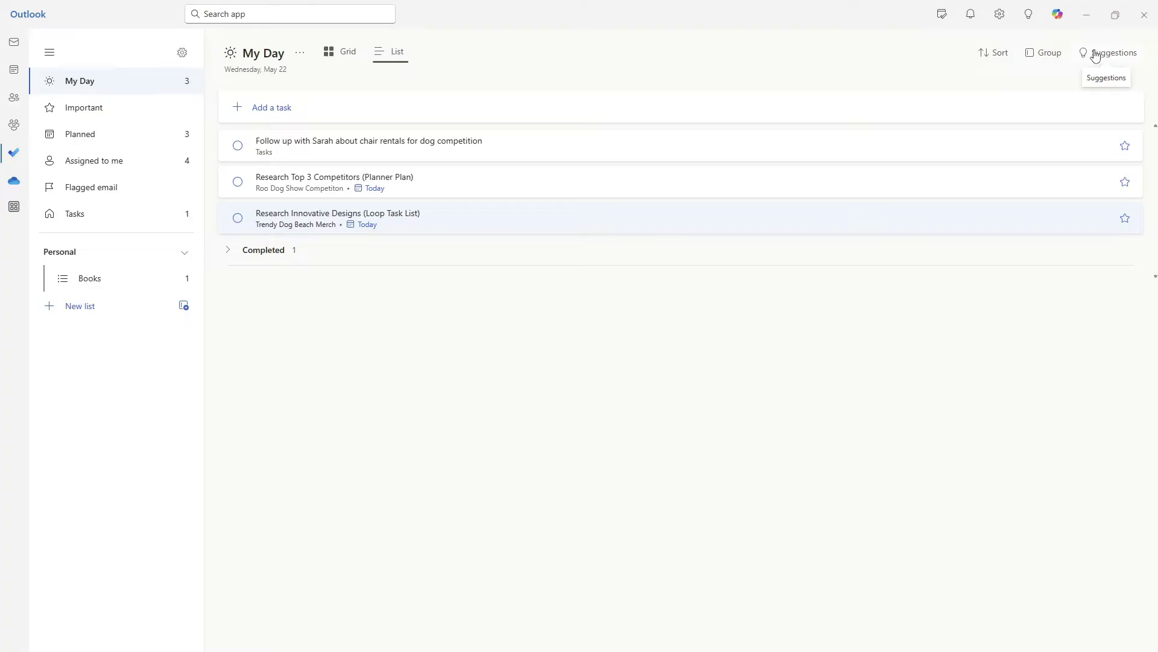
Step: Add the suggested Purchase Tasty Dog Treats task, due Fri, May 24, to My Day
{"action": "left_click", "coordinate": [1096, 54]}
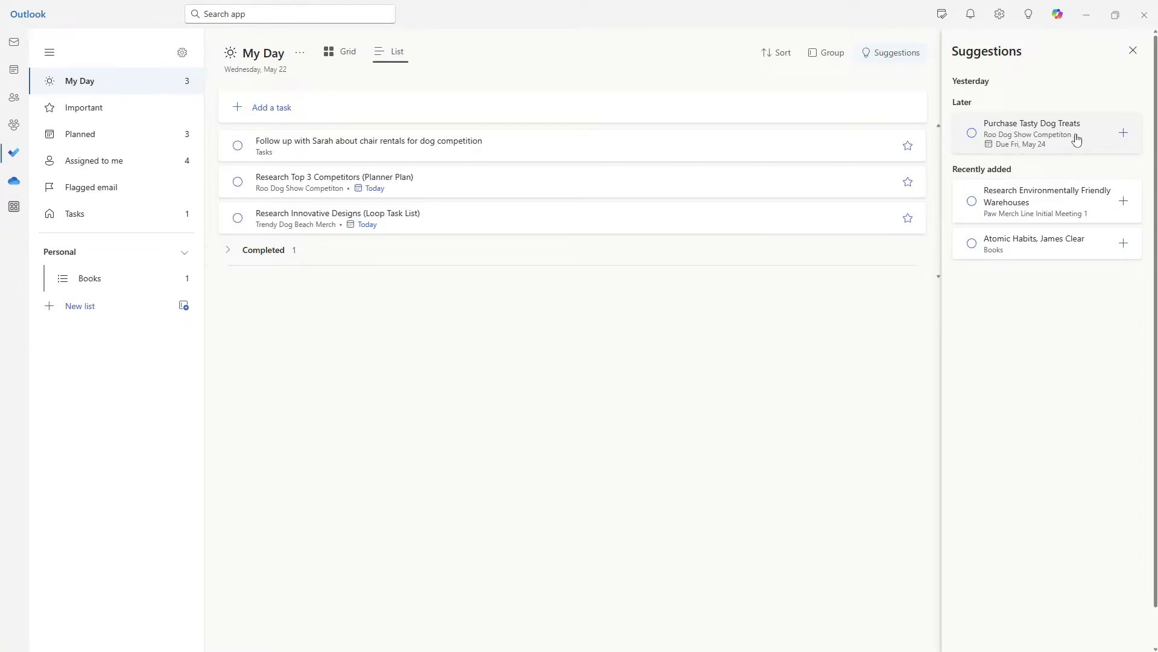
{"action": "left_click", "coordinate": [1077, 138]}
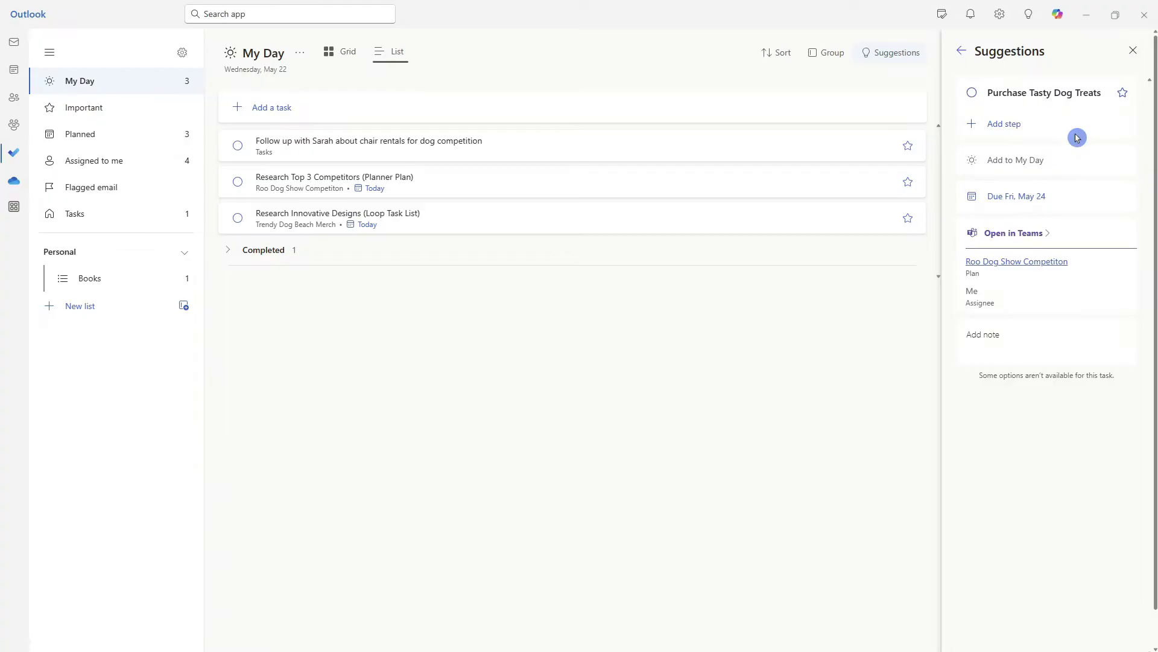
{"action": "left_click", "coordinate": [1029, 163]}
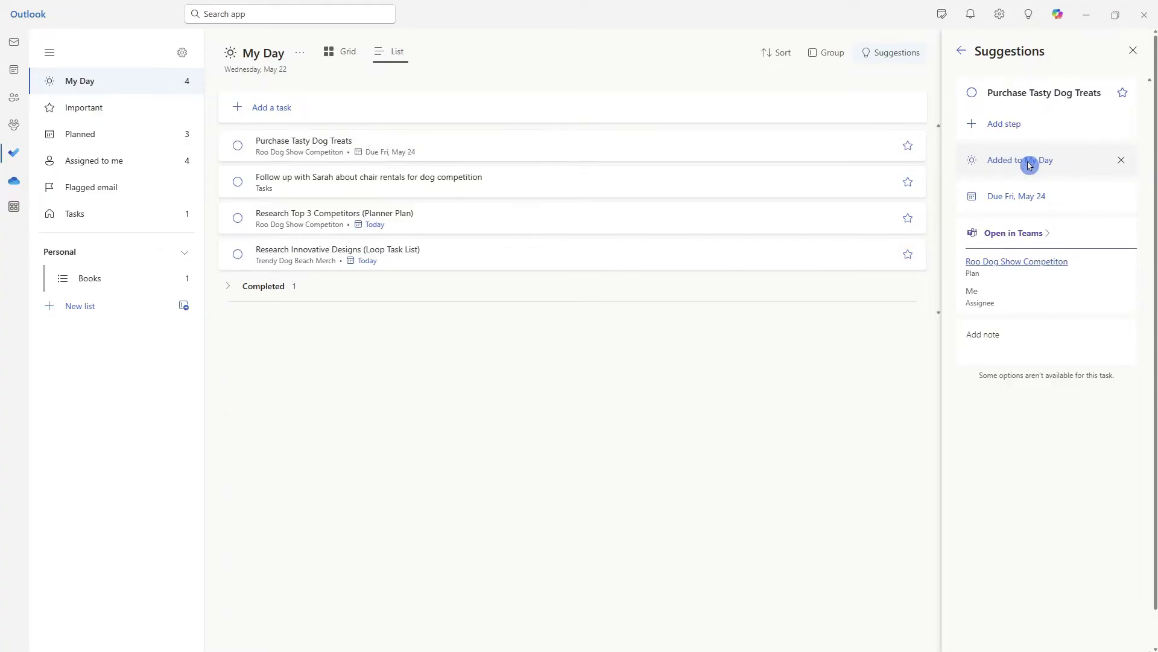
{"action": "left_click", "coordinate": [582, 337]}
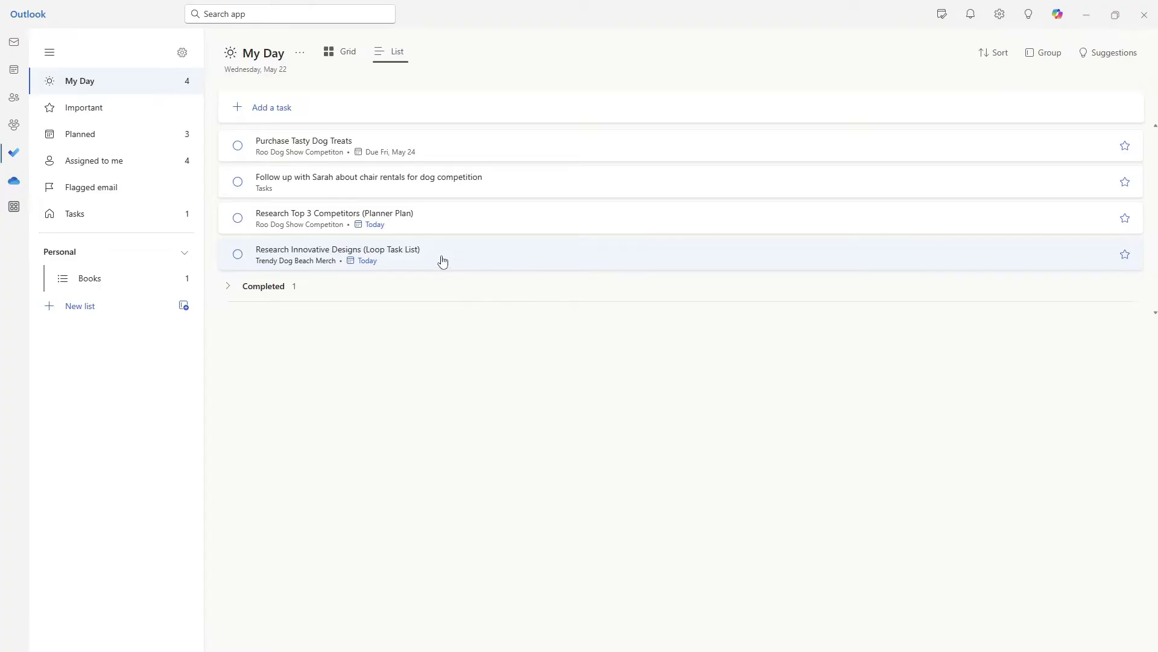
Step: Remove Research Innovative Designs (Loop Task List) from My Day, leaving three open tasks
{"action": "left_click", "coordinate": [442, 260]}
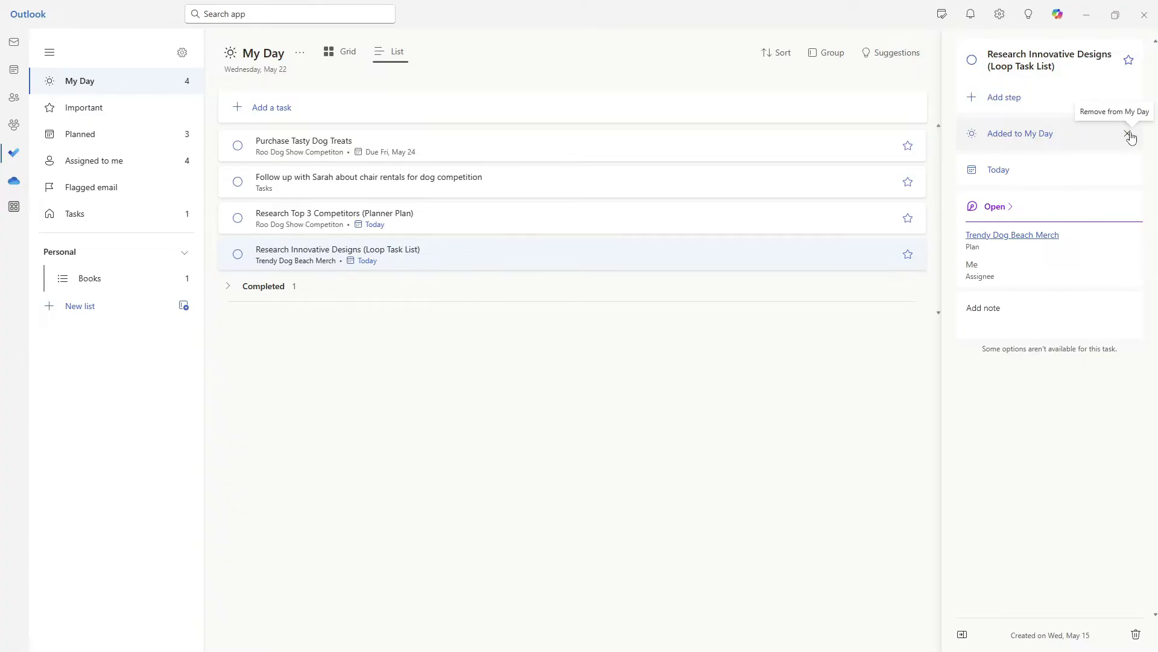
{"action": "left_click", "coordinate": [1130, 135]}
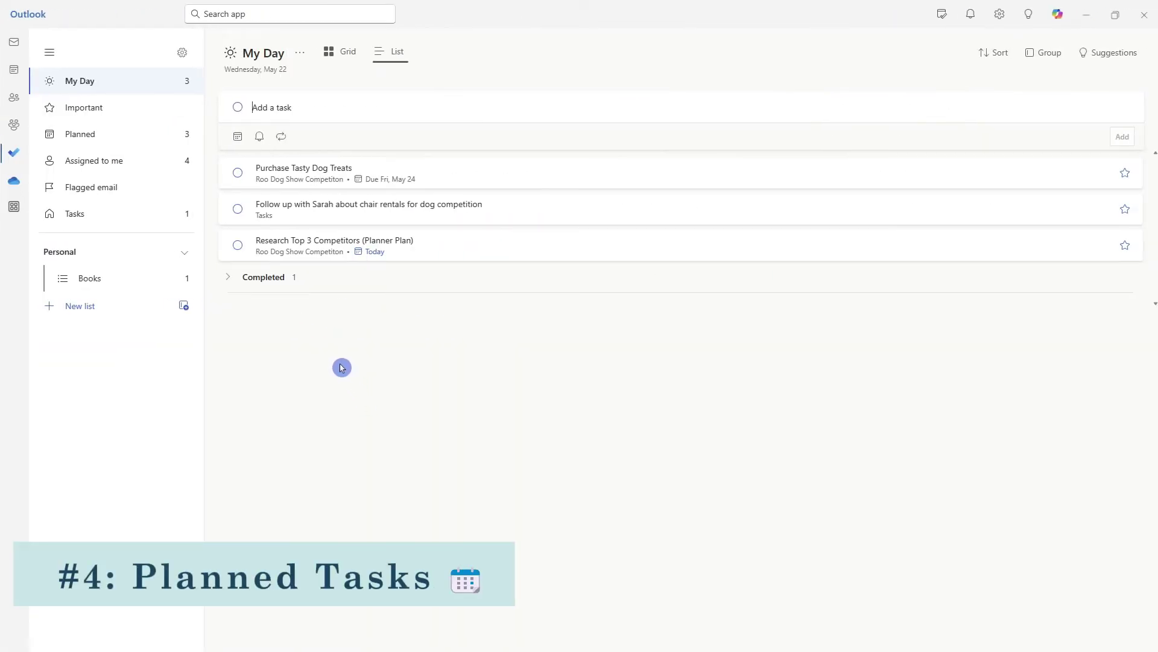
Step: Show the Planned list: two tasks due Today, Purchase Tasty Dog Treats due Fri, May 24
{"action": "left_click", "coordinate": [154, 137]}
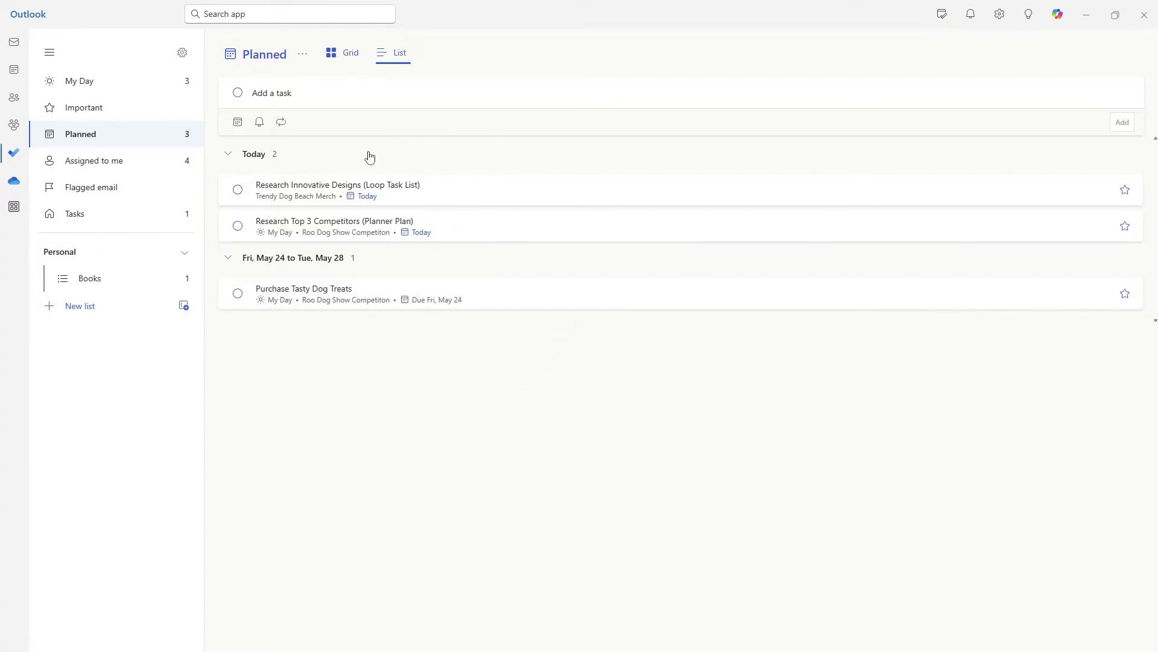
{"action": "left_click", "coordinate": [421, 313]}
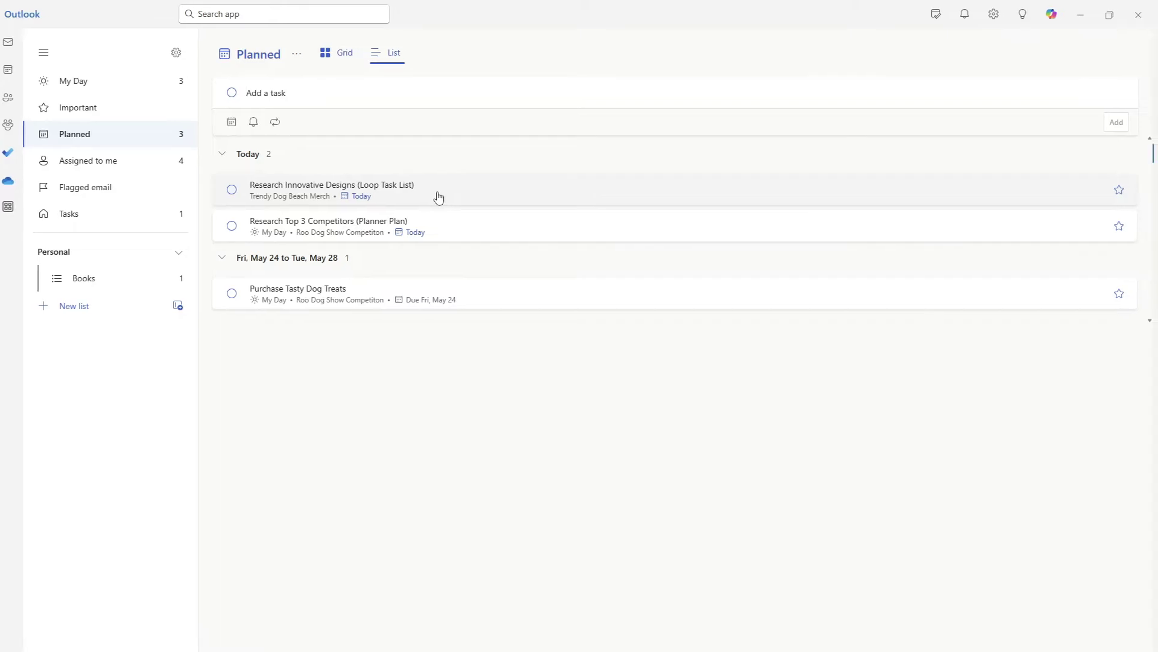
{"action": "left_click", "coordinate": [323, 355]}
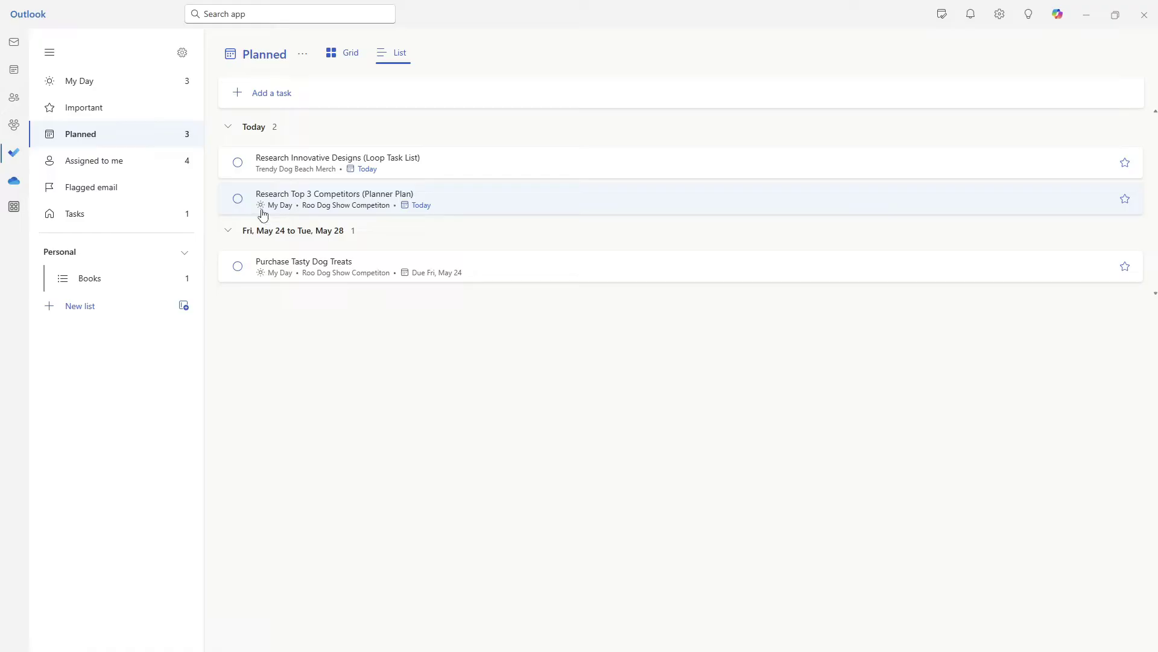
Step: Add steps Lucy the Lab, Bob the Bull Dog and Charlotte the Corgi to Research Top 3 Competitors
{"action": "left_click", "coordinate": [347, 198]}
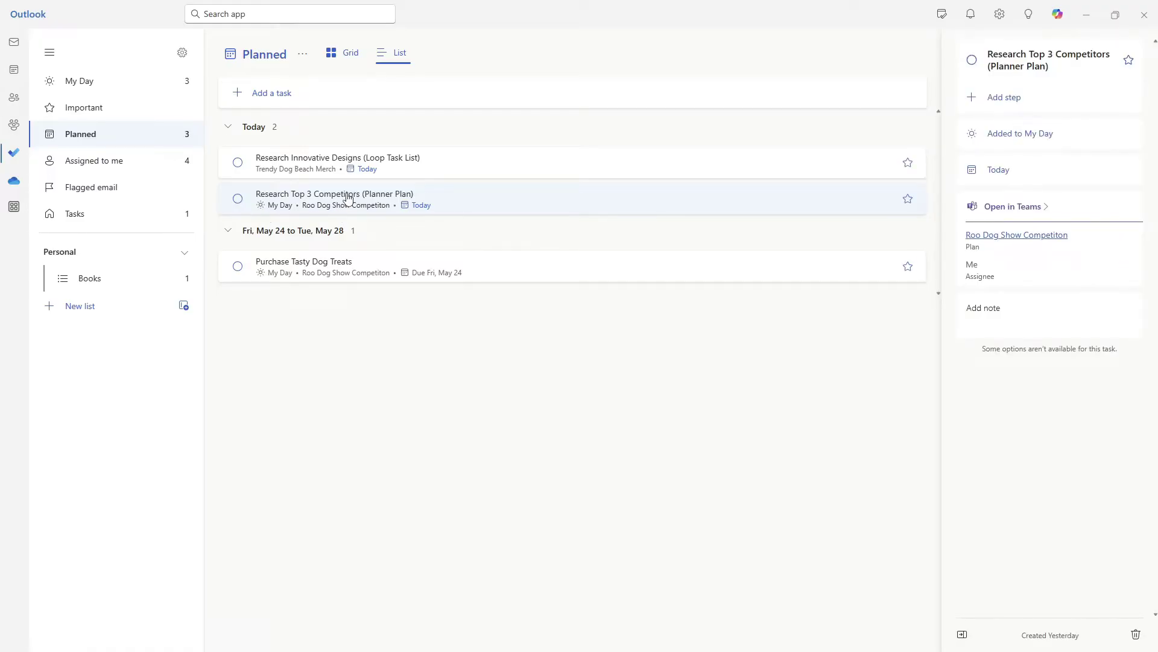
{"action": "left_click", "coordinate": [1017, 98]}
{"action": "left_click", "coordinate": [1076, 324]}
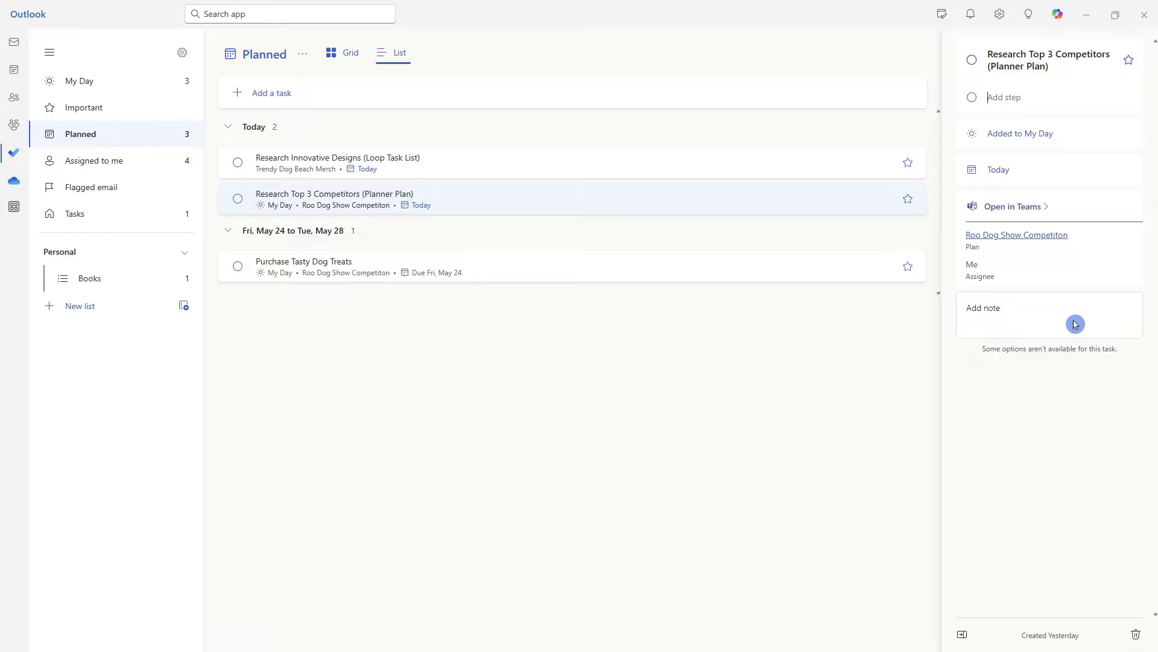
{"action": "type", "text": "Lucy the Lab"}
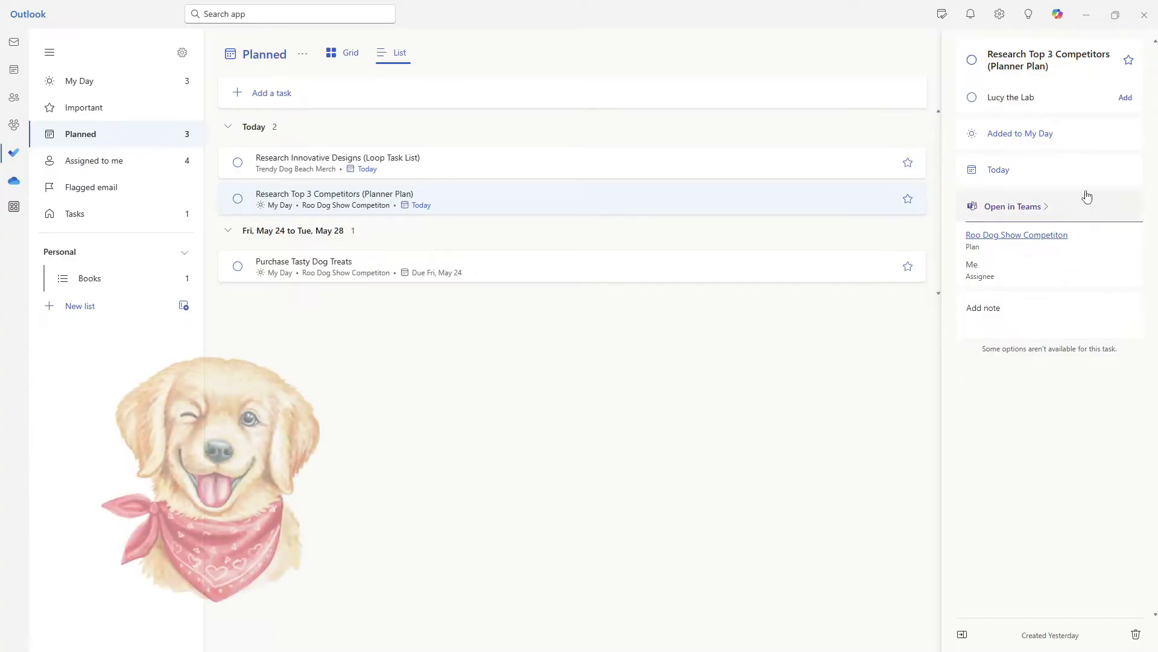
{"action": "left_click", "coordinate": [1123, 98]}
{"action": "type", "text": "Bob the Bull Dog"}
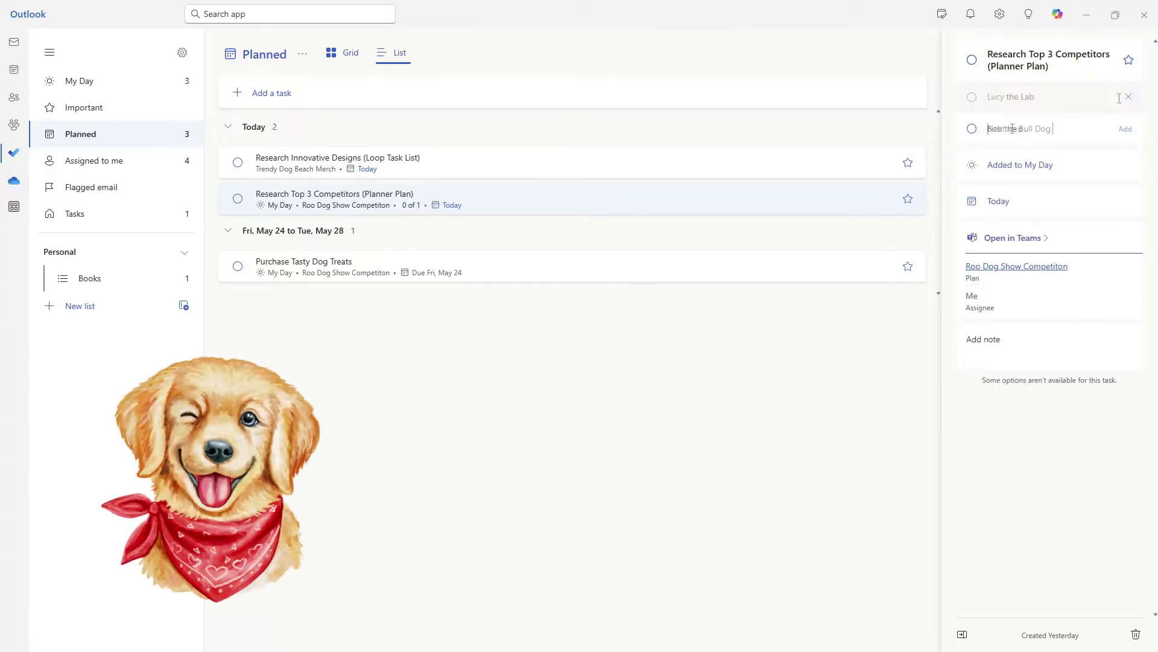
{"action": "left_click", "coordinate": [1127, 129]}
{"action": "type", "text": "Charlotte the Corgi"}
{"action": "key", "text": "Return"}
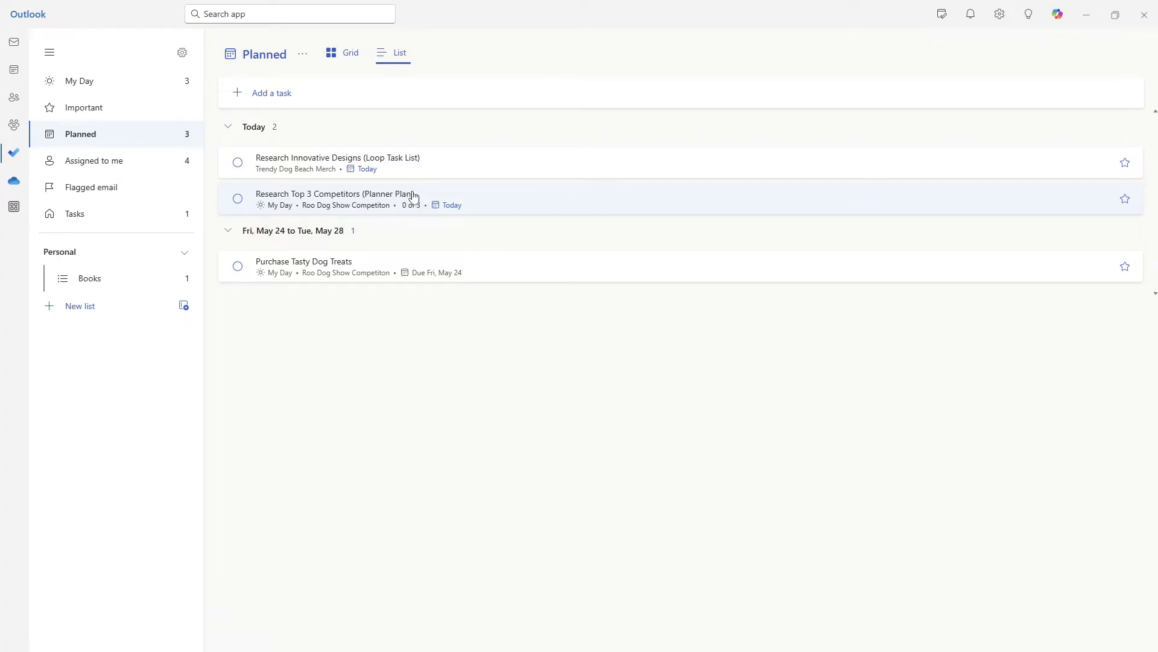
Step: Star Research Top 3 Competitors as important and open it from the Important list
{"action": "left_click", "coordinate": [1125, 199]}
{"action": "left_click", "coordinate": [134, 115]}
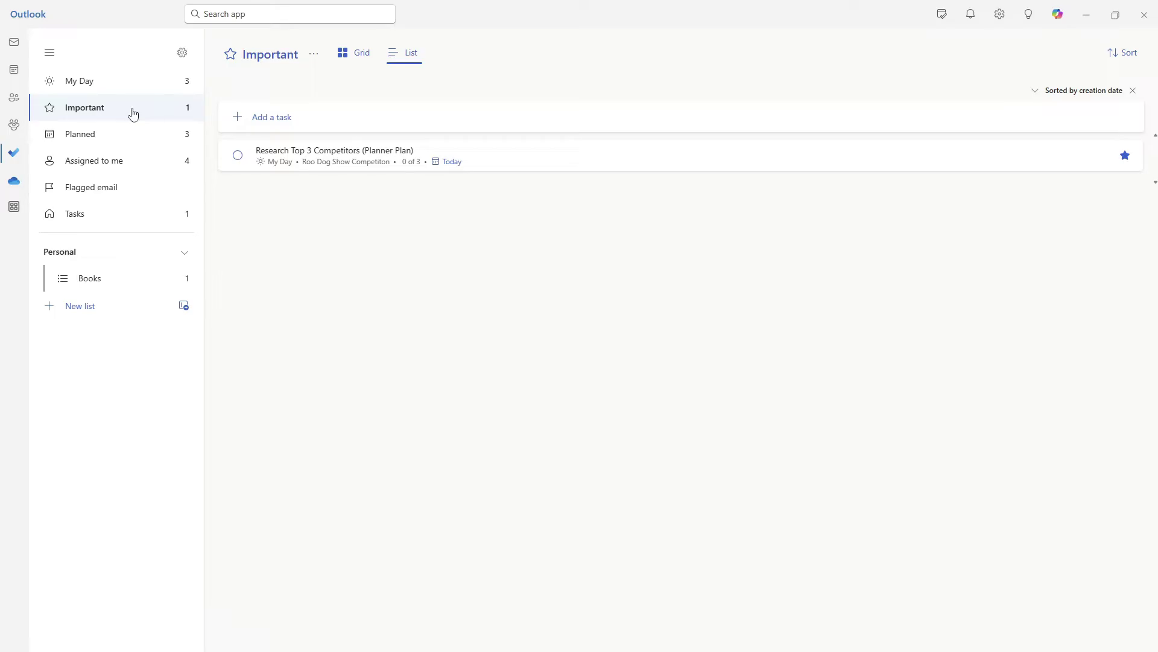
{"action": "left_click", "coordinate": [293, 157]}
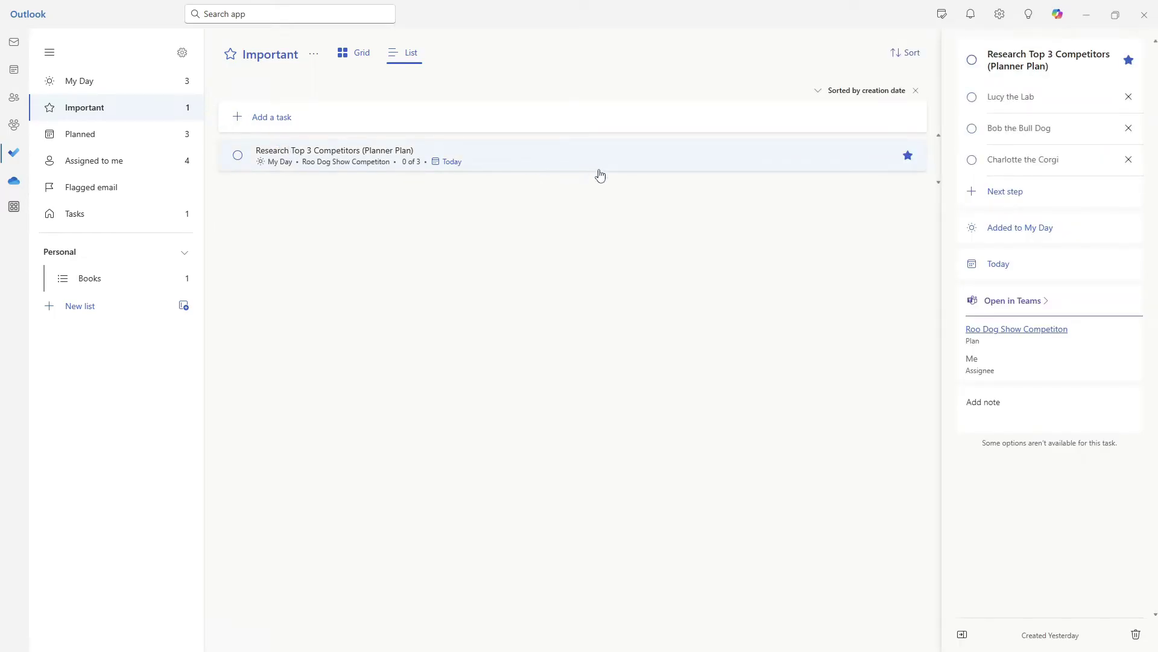
Step: Open the task's Planner card in Teams and tick Lucy the Lab, making it 1 of 3
{"action": "left_click", "coordinate": [1013, 302]}
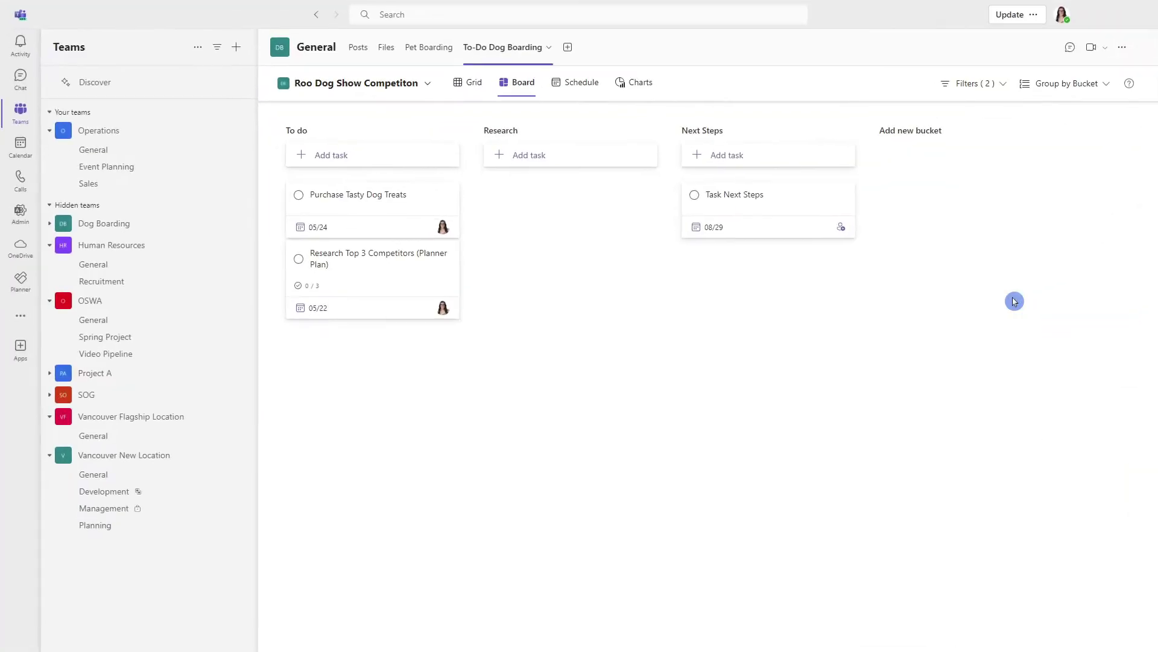
{"action": "left_click", "coordinate": [408, 258]}
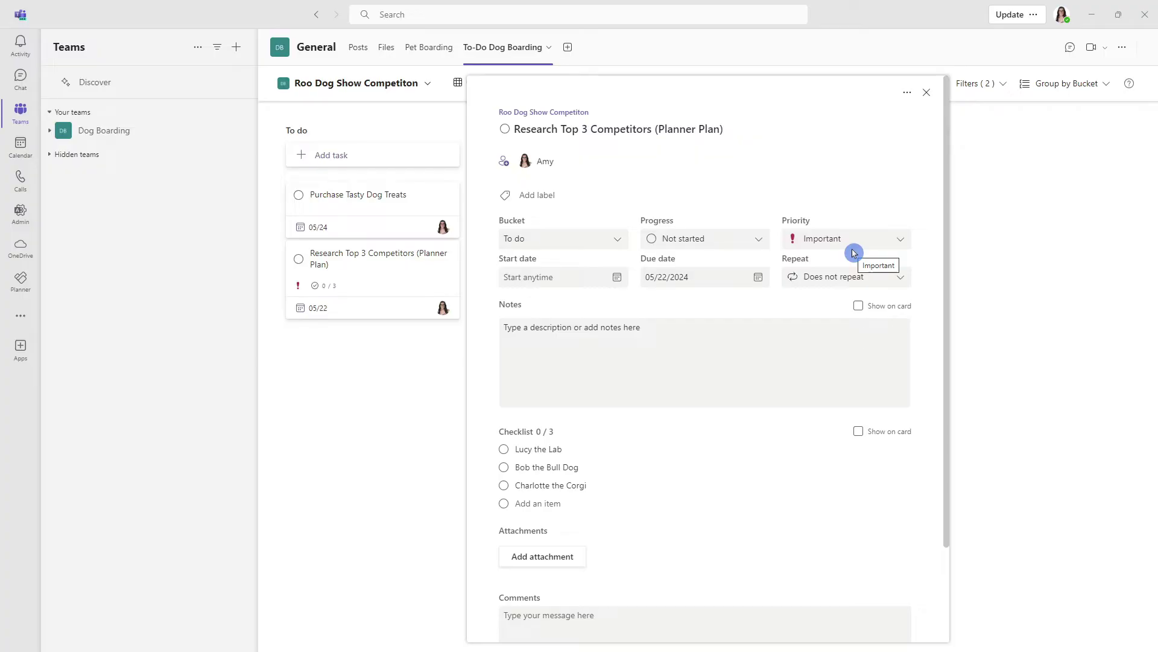
{"action": "left_click", "coordinate": [503, 450]}
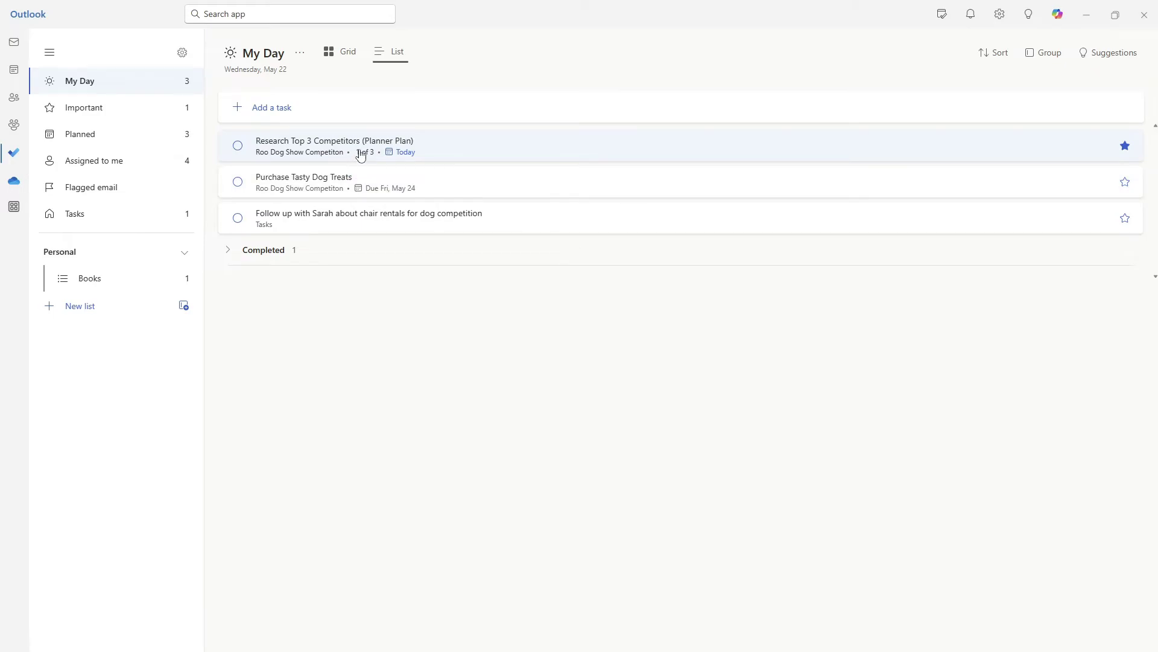
Step: View Research Top 3 Competitors in My Day, then list the four Assigned to me tasks
{"action": "left_click", "coordinate": [461, 150]}
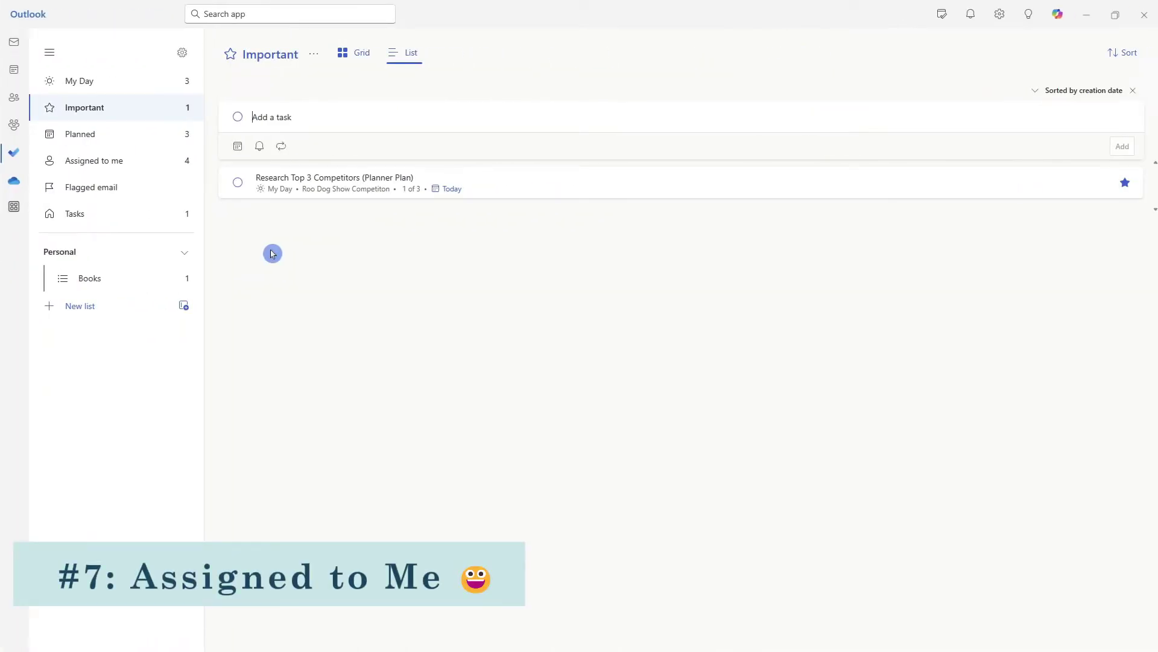
{"action": "left_click", "coordinate": [148, 167]}
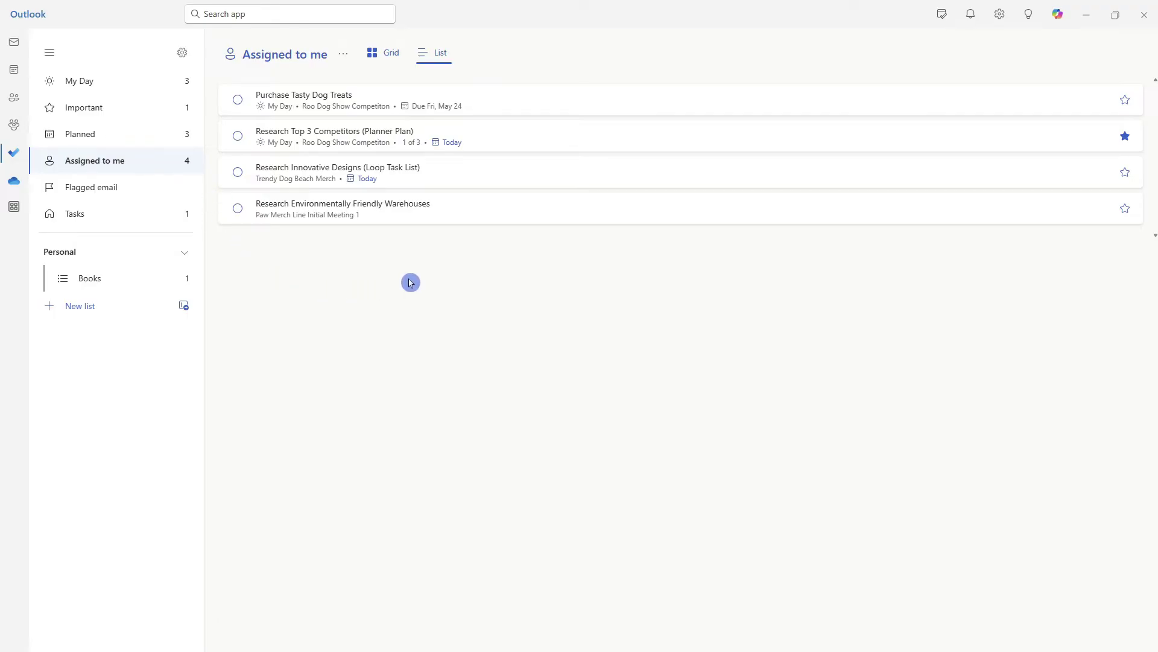
{"action": "left_click", "coordinate": [63, 318]}
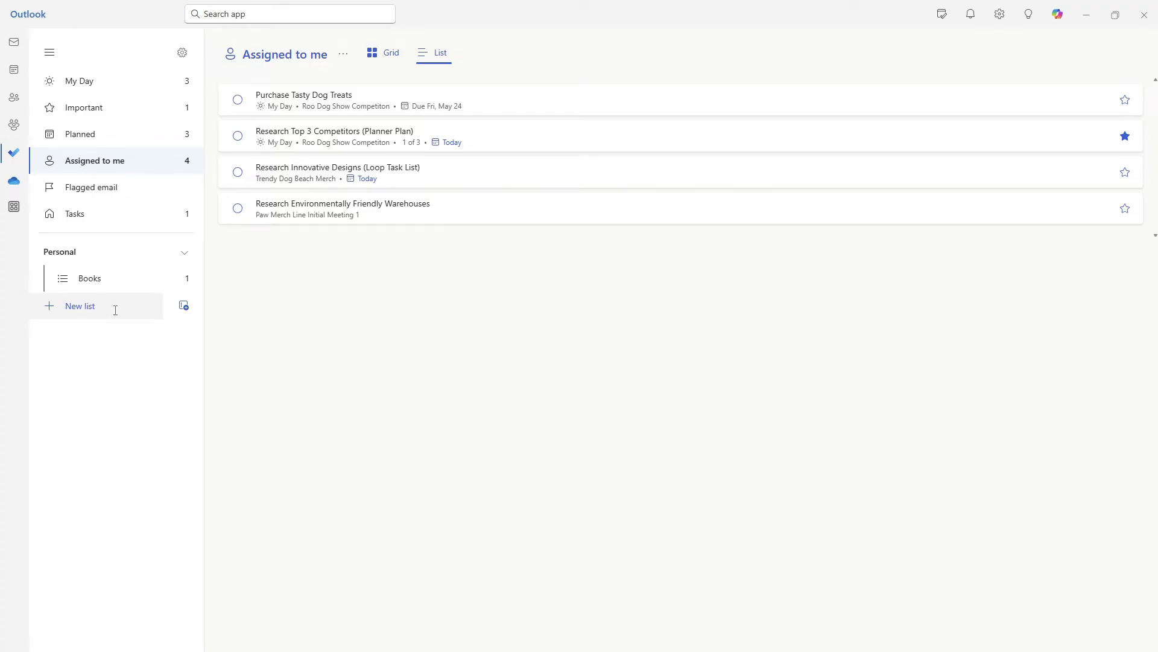
{"action": "left_click", "coordinate": [288, 251]}
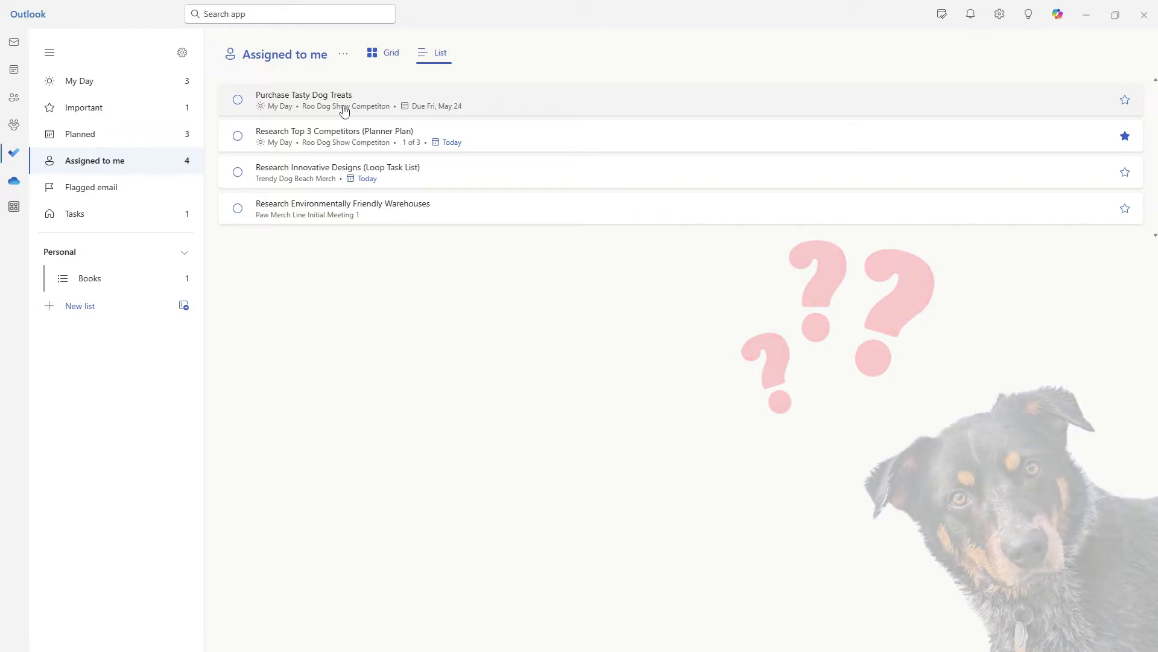
Step: Show completed tasks, reopen Review Outlook Merch Plan, then hide completed tasks again
{"action": "left_click", "coordinate": [344, 57]}
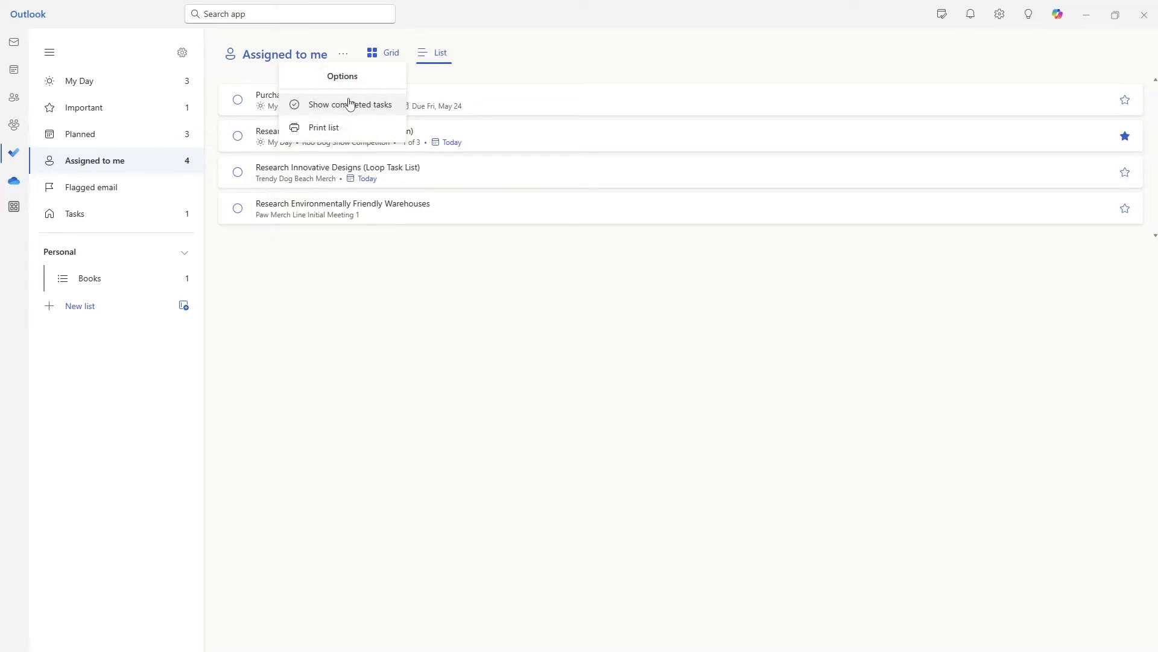
{"action": "left_click", "coordinate": [350, 104]}
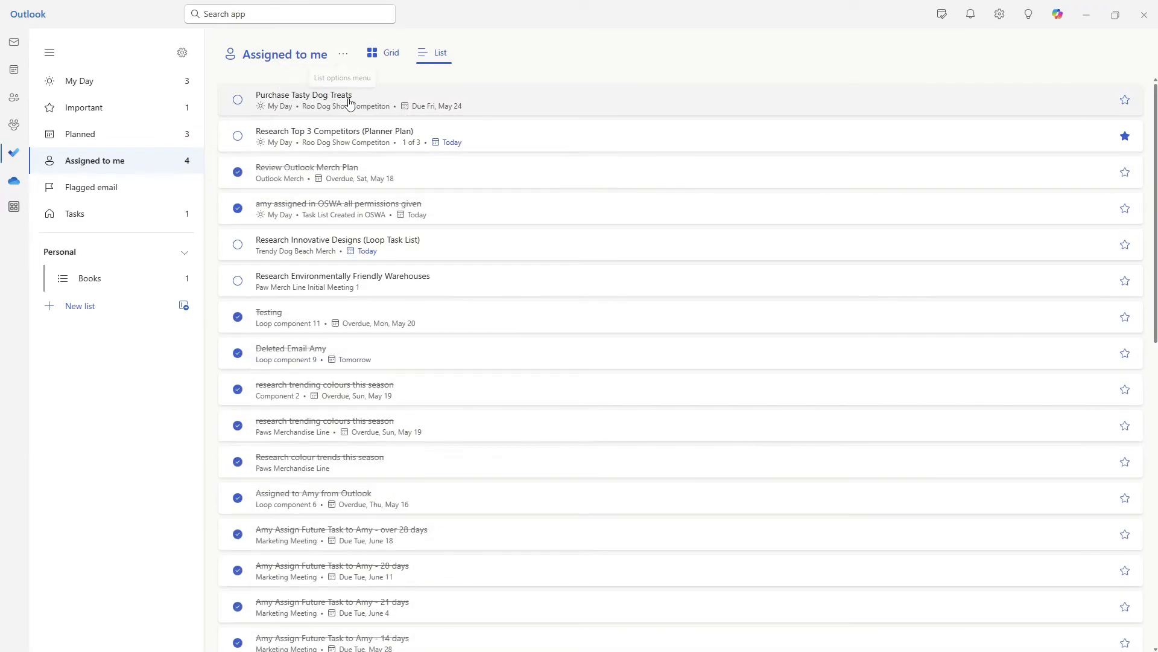
{"action": "left_click", "coordinate": [238, 172]}
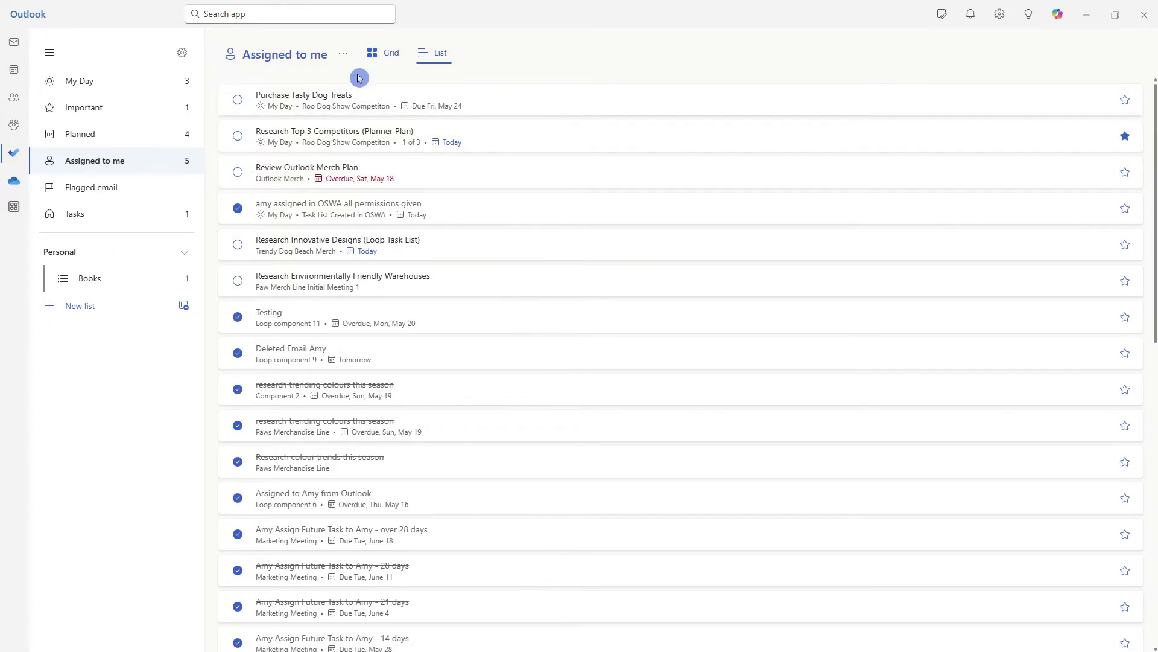
{"action": "left_click", "coordinate": [345, 56]}
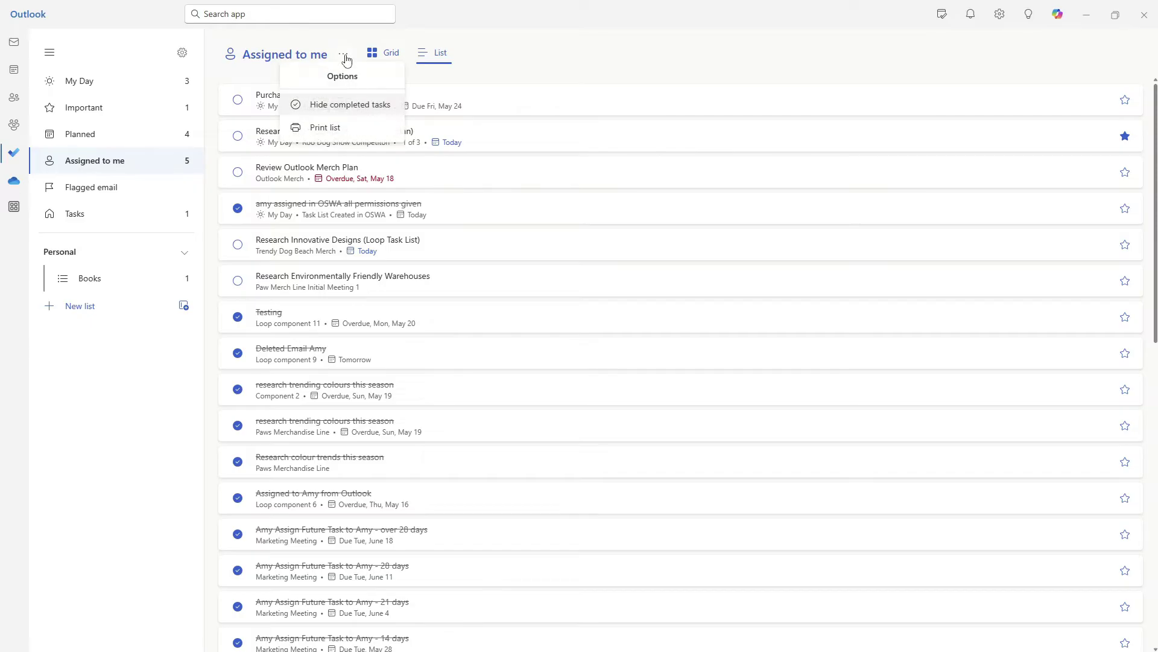
{"action": "left_click", "coordinate": [352, 106]}
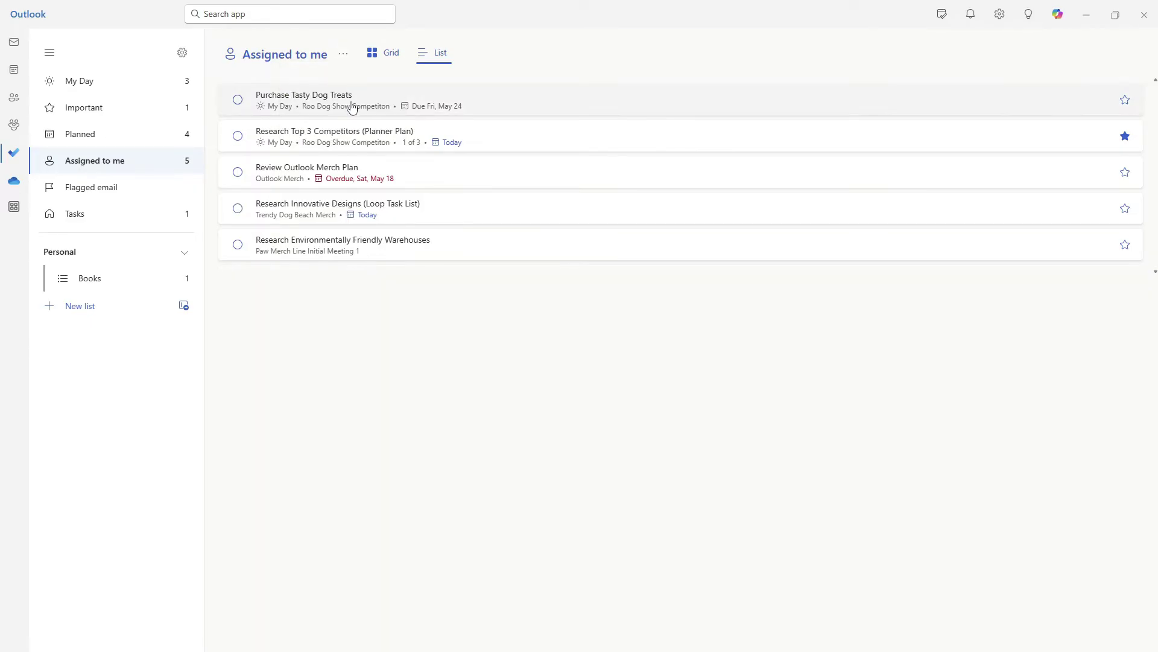
{"action": "left_click", "coordinate": [251, 281]}
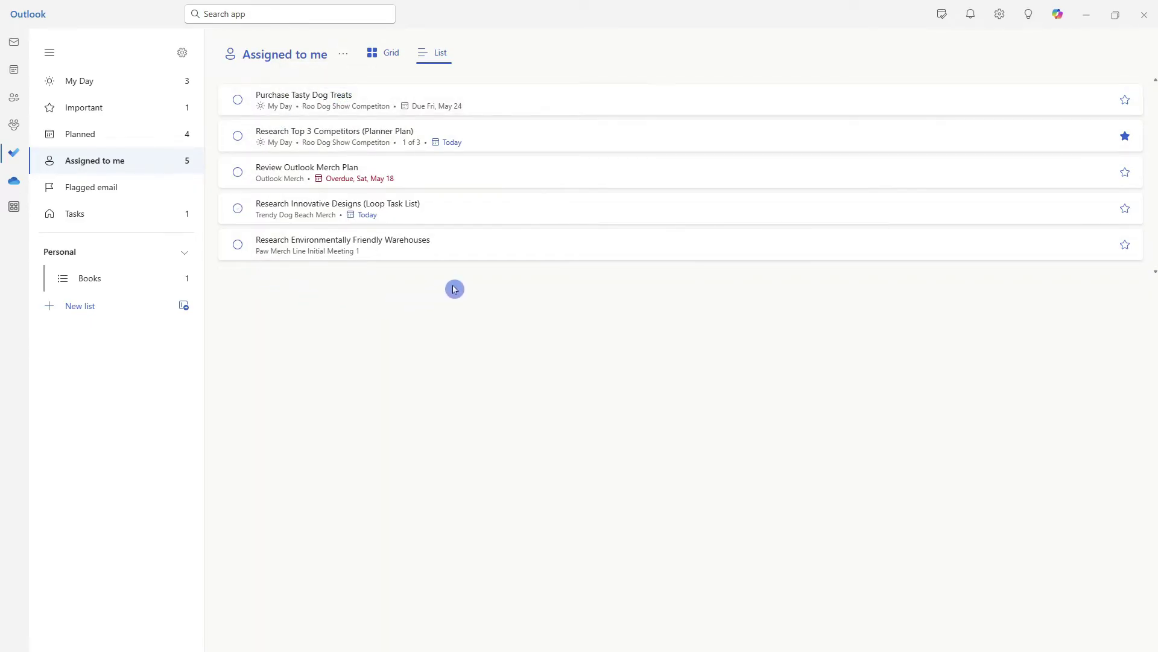
{"action": "left_click", "coordinate": [331, 355]}
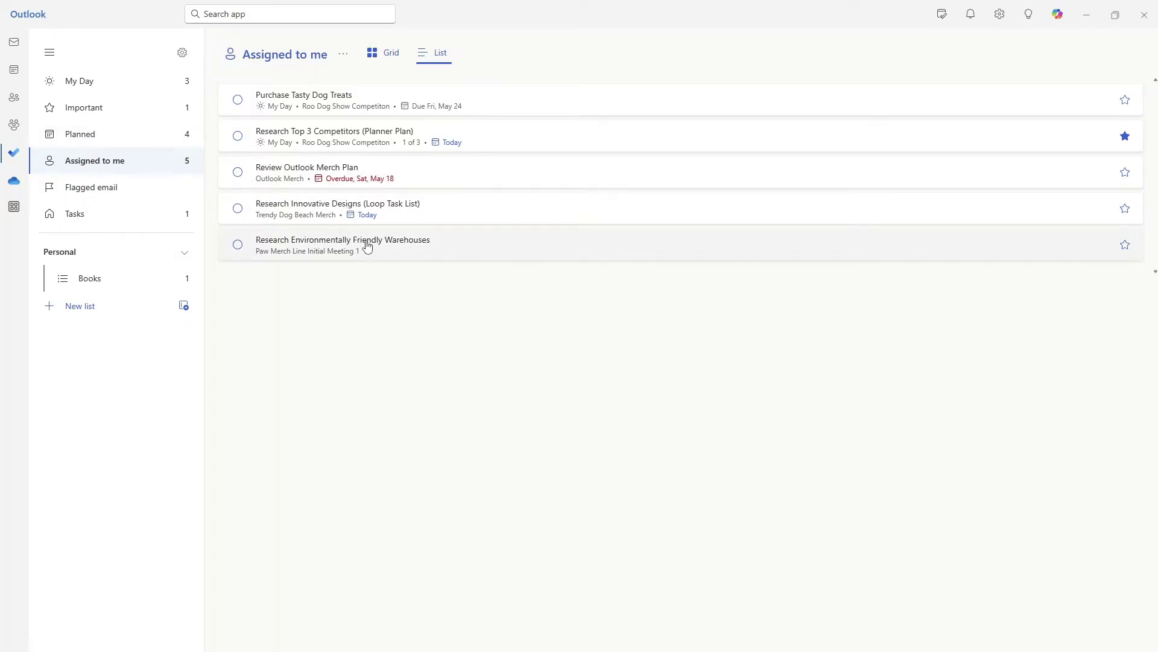
Step: Set Research Environmentally Friendly Warehouses to be due Tomorrow
{"action": "left_click", "coordinate": [370, 252]}
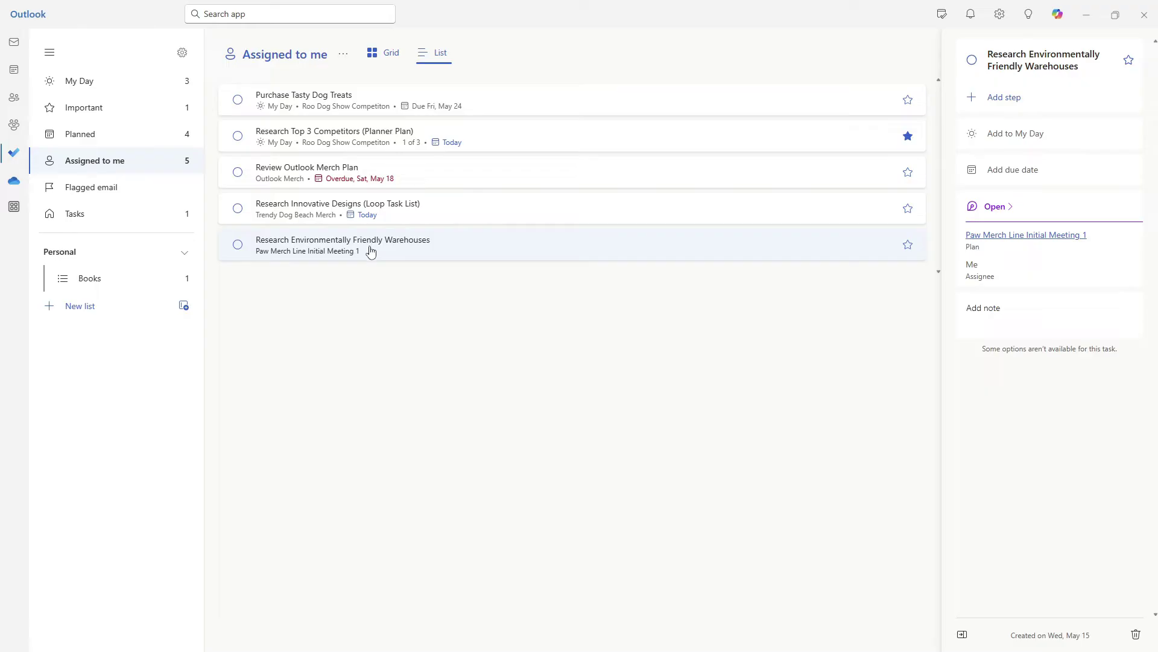
{"action": "left_click", "coordinate": [1028, 172]}
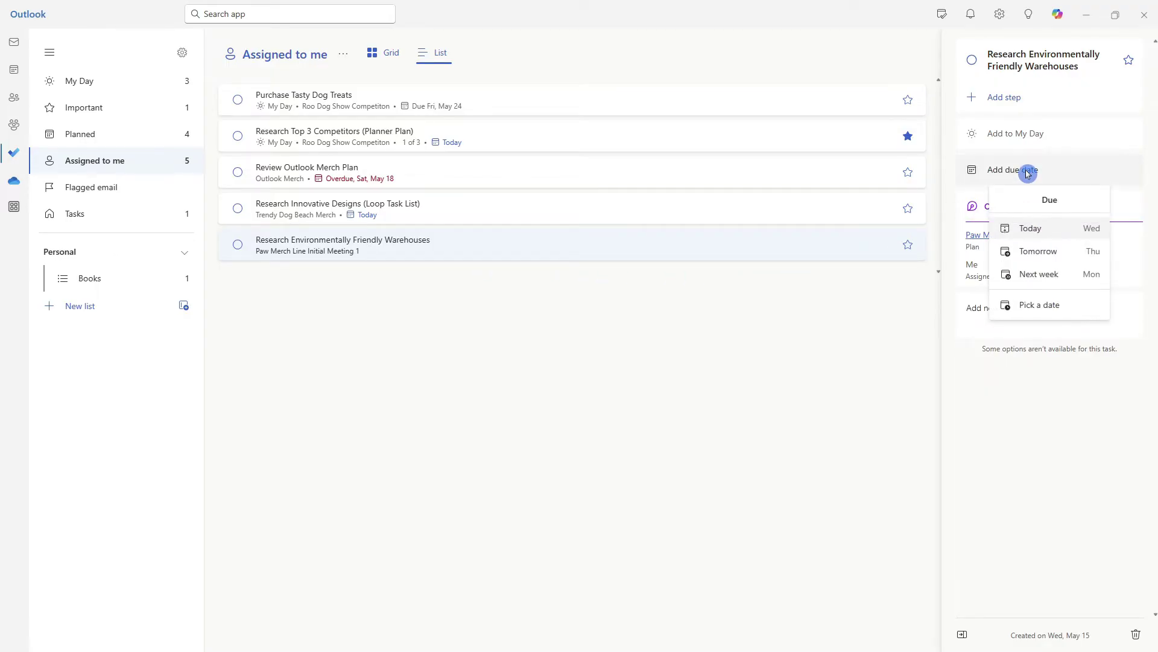
{"action": "left_click", "coordinate": [1035, 253]}
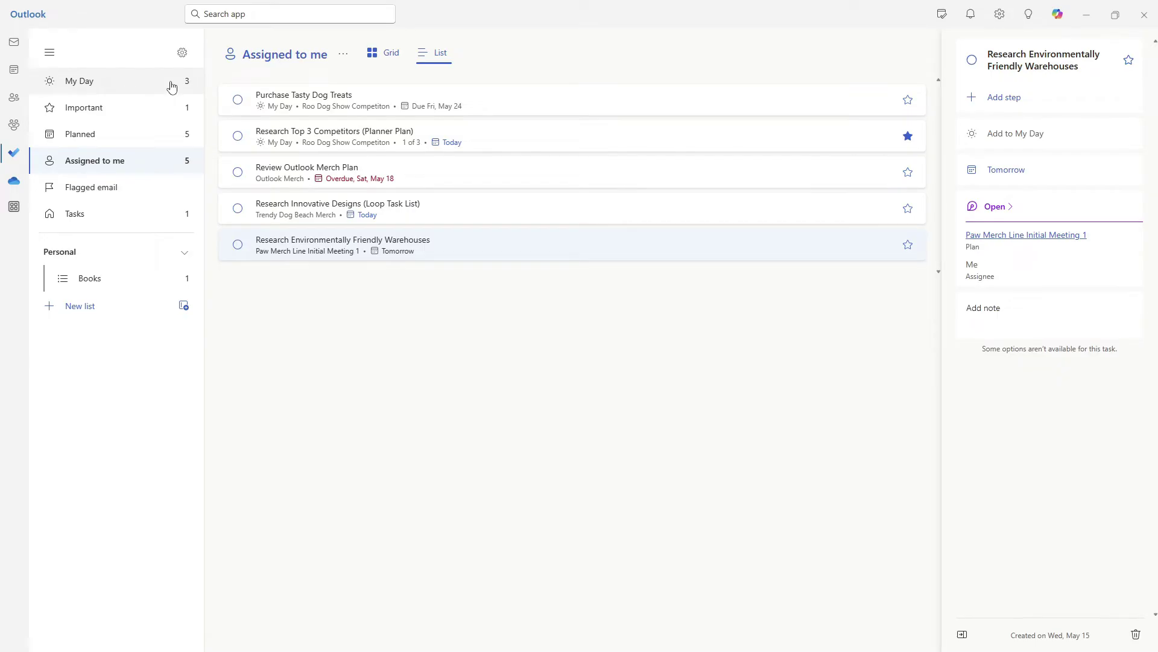
Step: Add a #thumbsup 👍 note to the Purchase Tasty Dog Treats task
{"action": "left_click", "coordinate": [330, 366]}
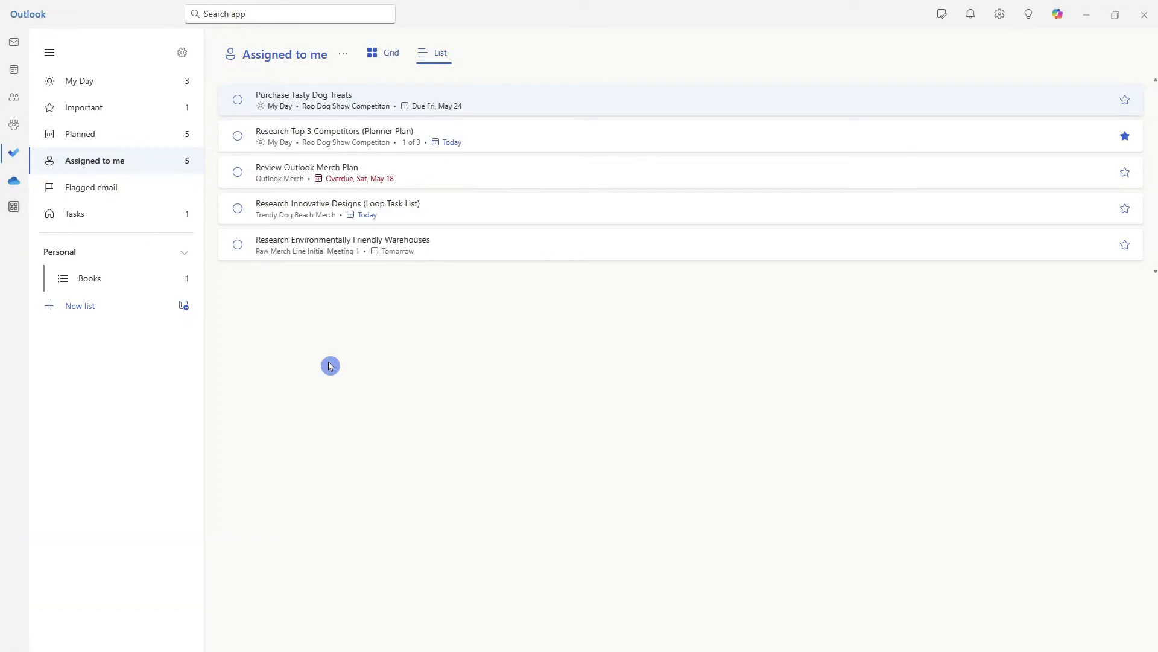
{"action": "left_click", "coordinate": [384, 101]}
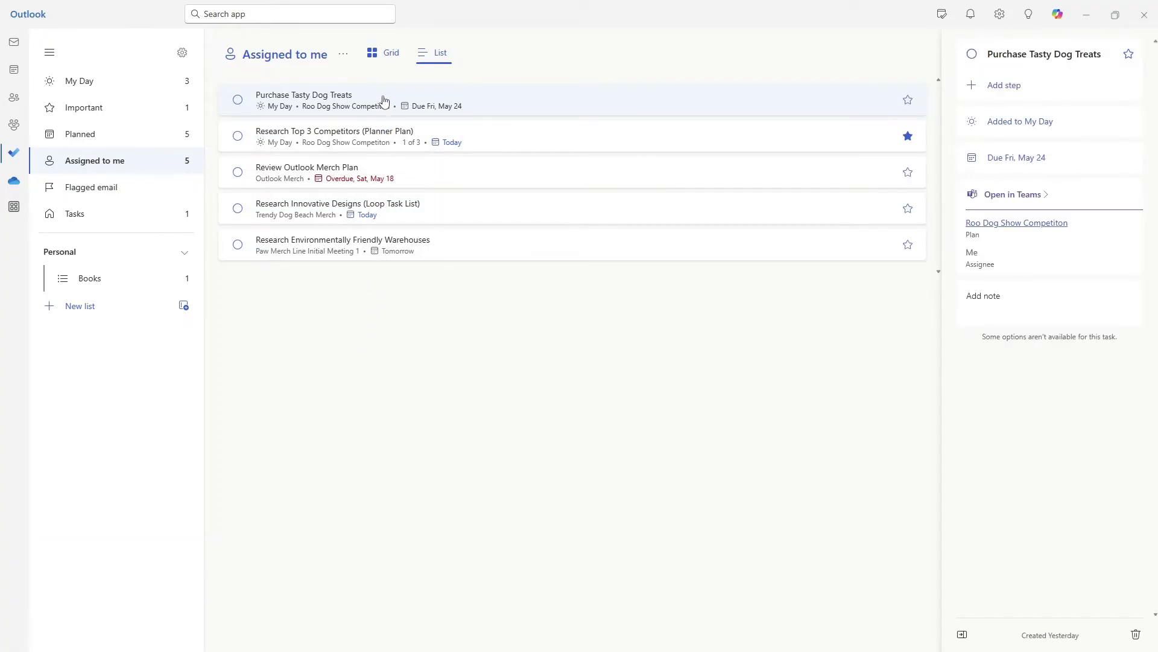
{"action": "left_click", "coordinate": [1060, 314]}
{"action": "left_click", "coordinate": [1022, 440]}
{"action": "type", "text": "#thumbsup 👍"}
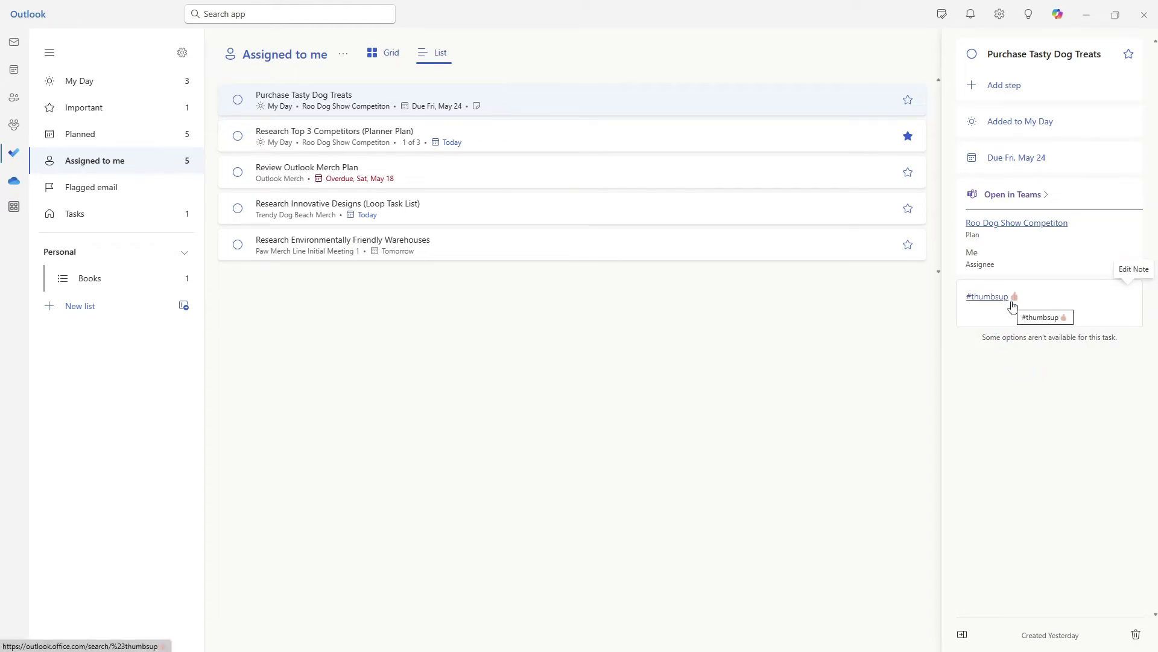
Step: Add the same #thumbsup note to the My Day chair-rental follow-up task, then search for #thumbsup
{"action": "left_click", "coordinate": [127, 82]}
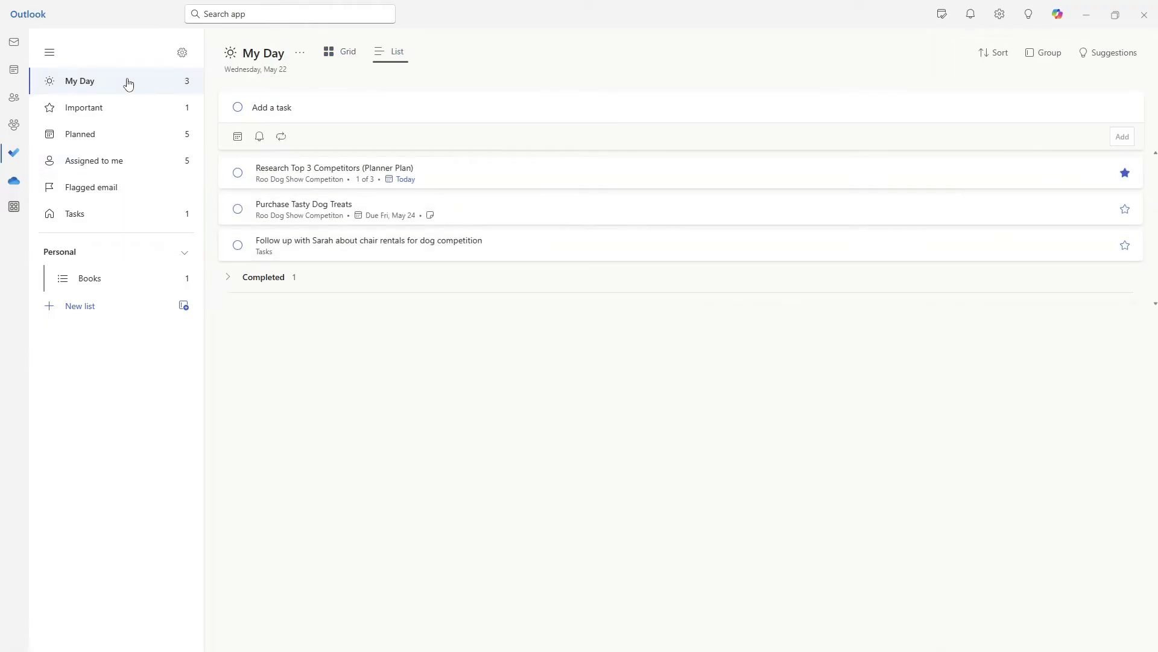
{"action": "left_click", "coordinate": [314, 240]}
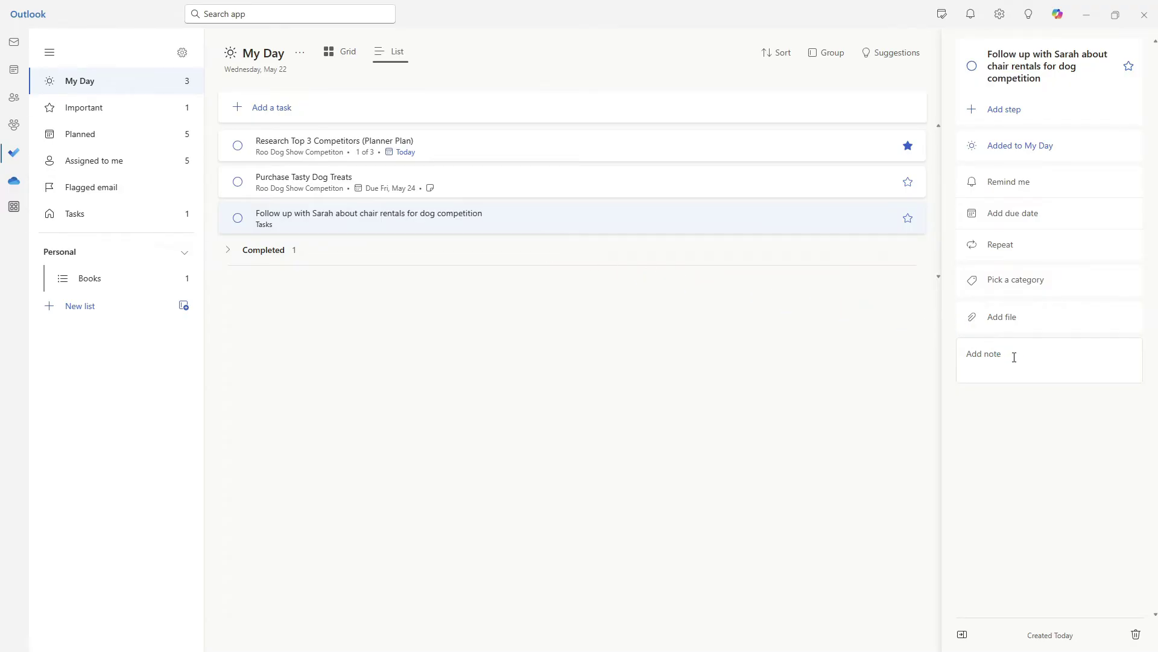
{"action": "type", "text": "#thumbsup👍"}
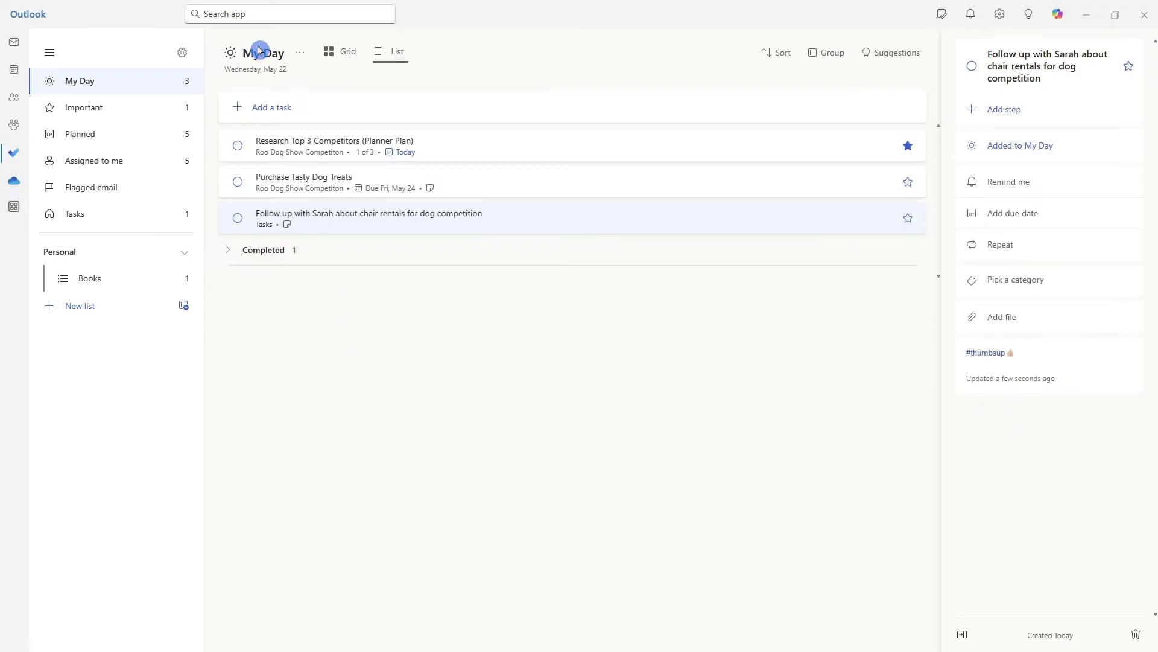
{"action": "left_click", "coordinate": [257, 18]}
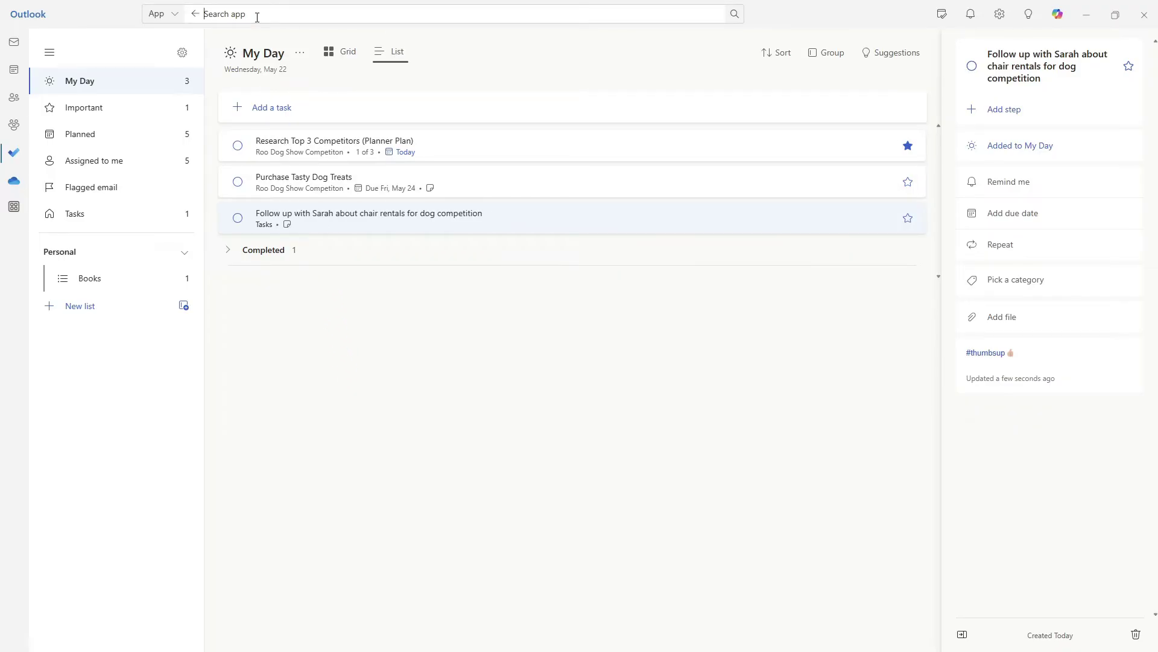
{"action": "type", "text": "#thumbsup👍"}
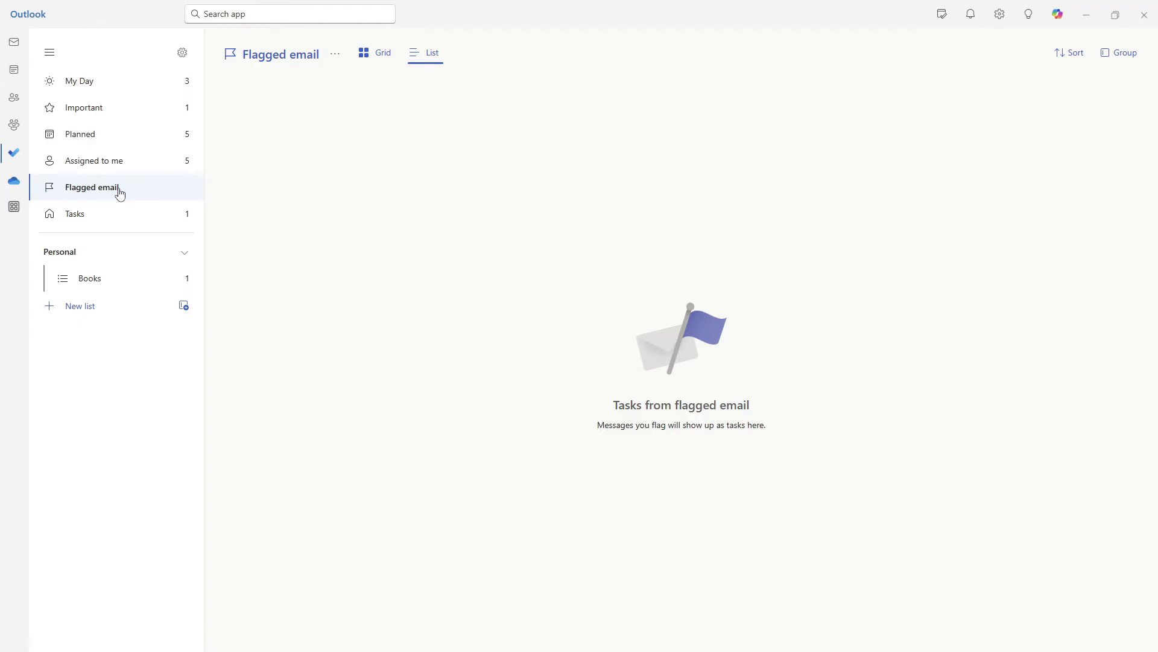
Step: Flag the Portugal Work Retreat - Venues email, then open it from its flagged-email task
{"action": "left_click", "coordinate": [14, 52]}
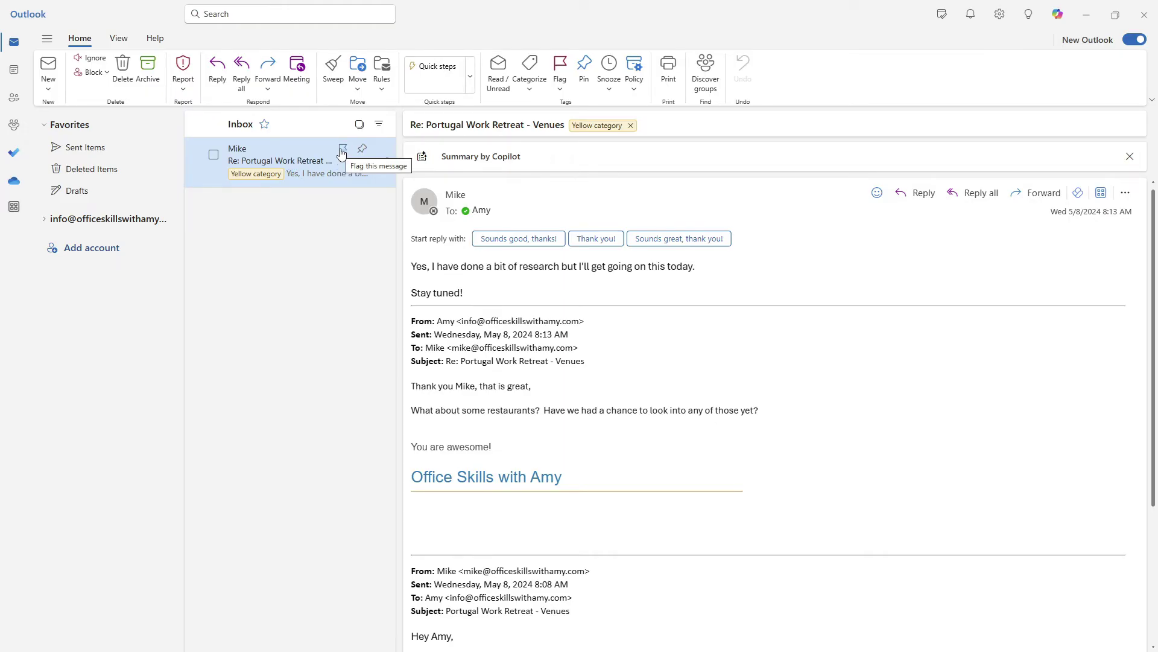
{"action": "left_click", "coordinate": [342, 149]}
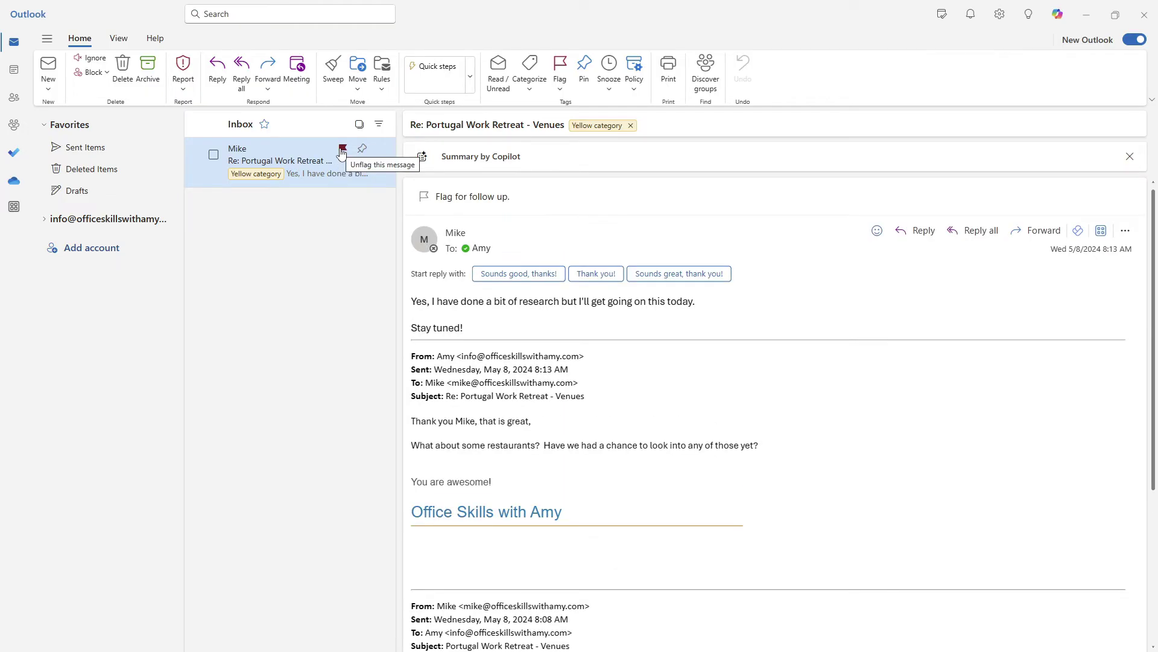
{"action": "left_click", "coordinate": [14, 152]}
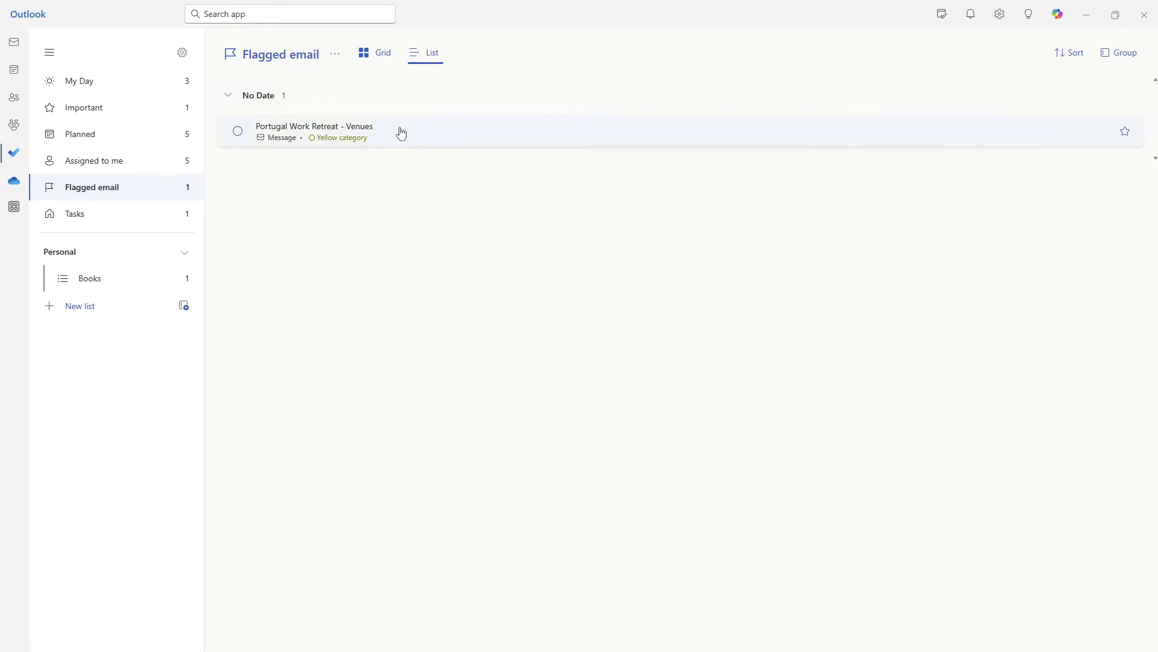
{"action": "left_click", "coordinate": [401, 133]}
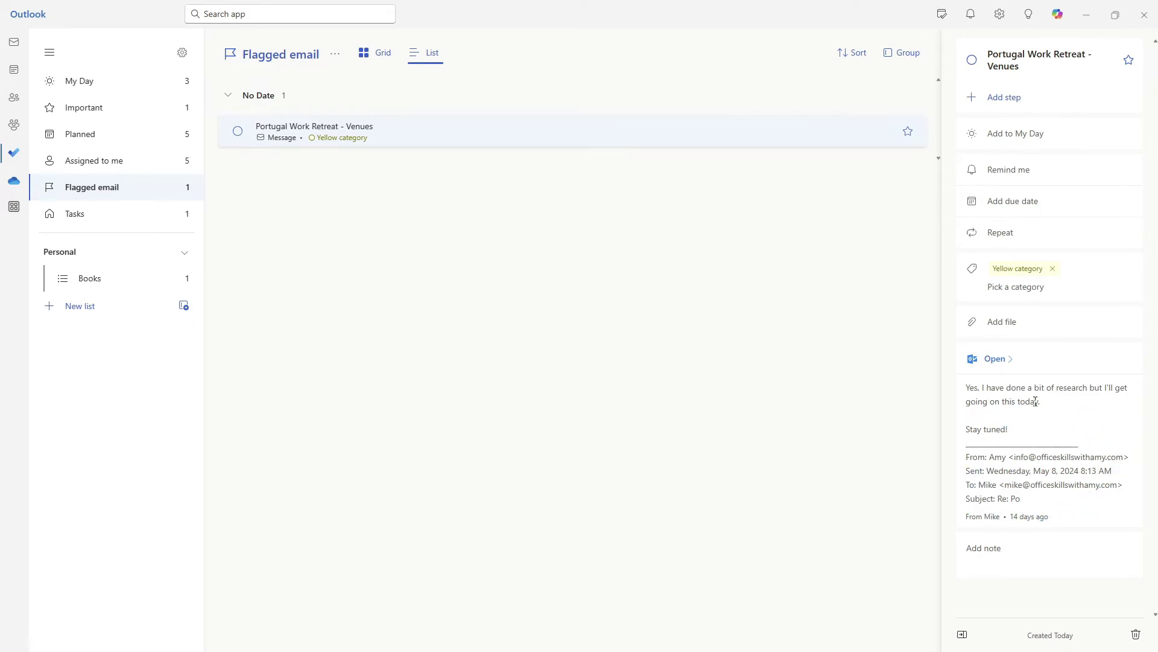
{"action": "left_click", "coordinate": [994, 360]}
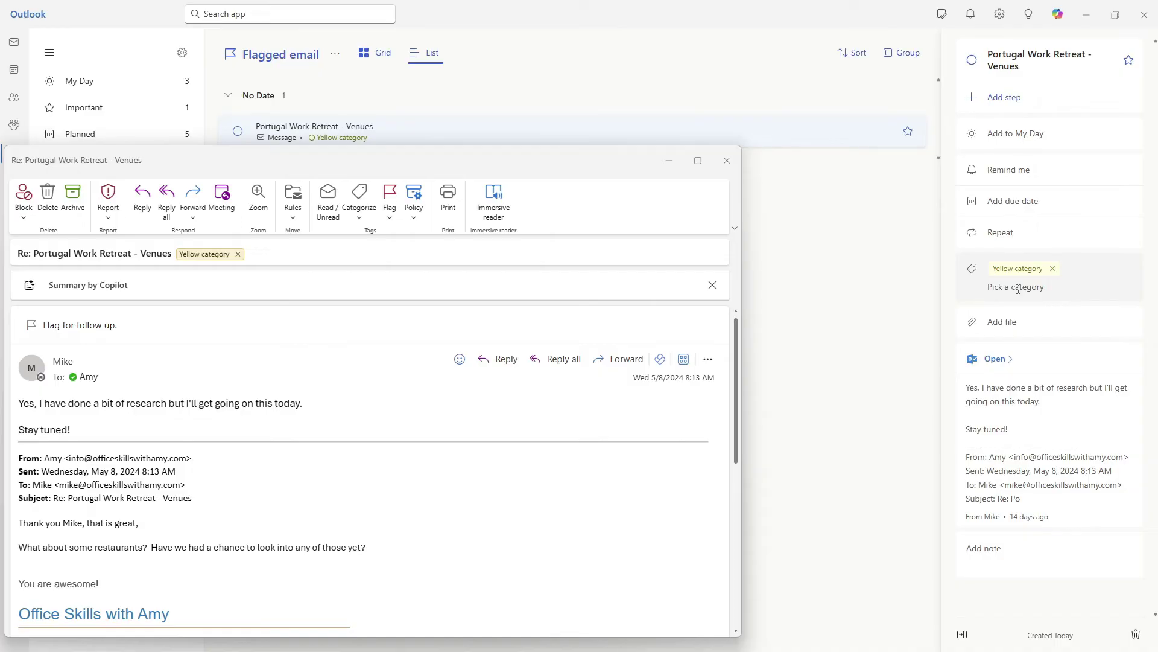
{"action": "left_click", "coordinate": [1041, 282]}
Step: Give the My Day chair-rentals follow-up task Blue category, then search tasks for 'yellow'
{"action": "left_click", "coordinate": [808, 259]}
{"action": "left_click", "coordinate": [148, 89]}
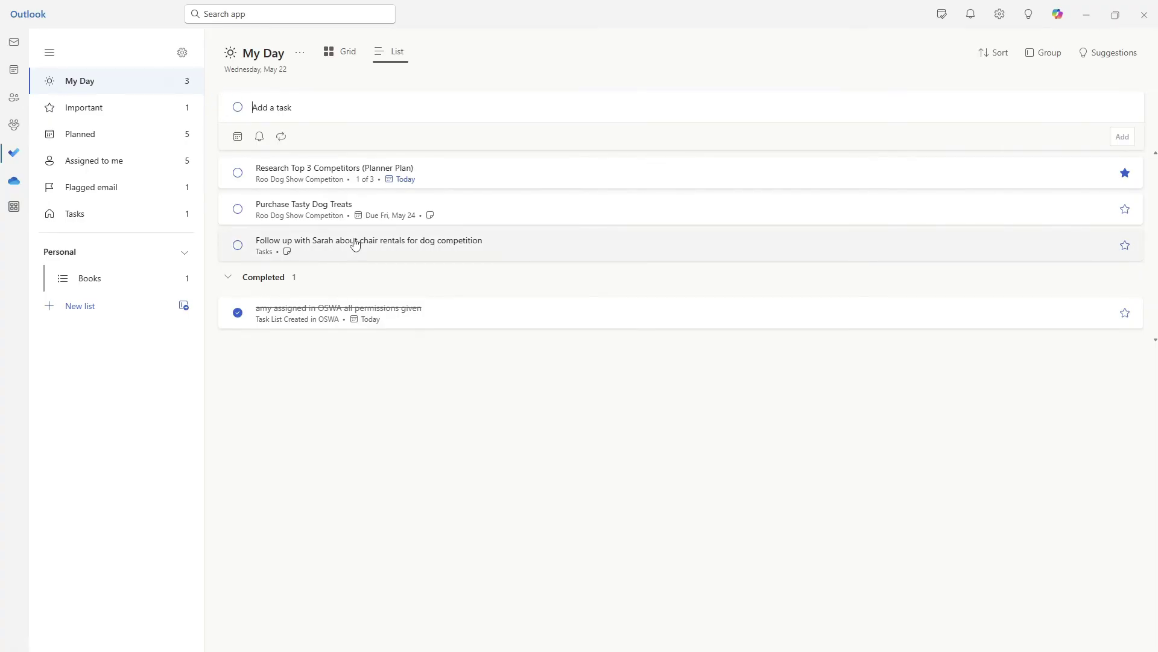
{"action": "left_click", "coordinate": [355, 243]}
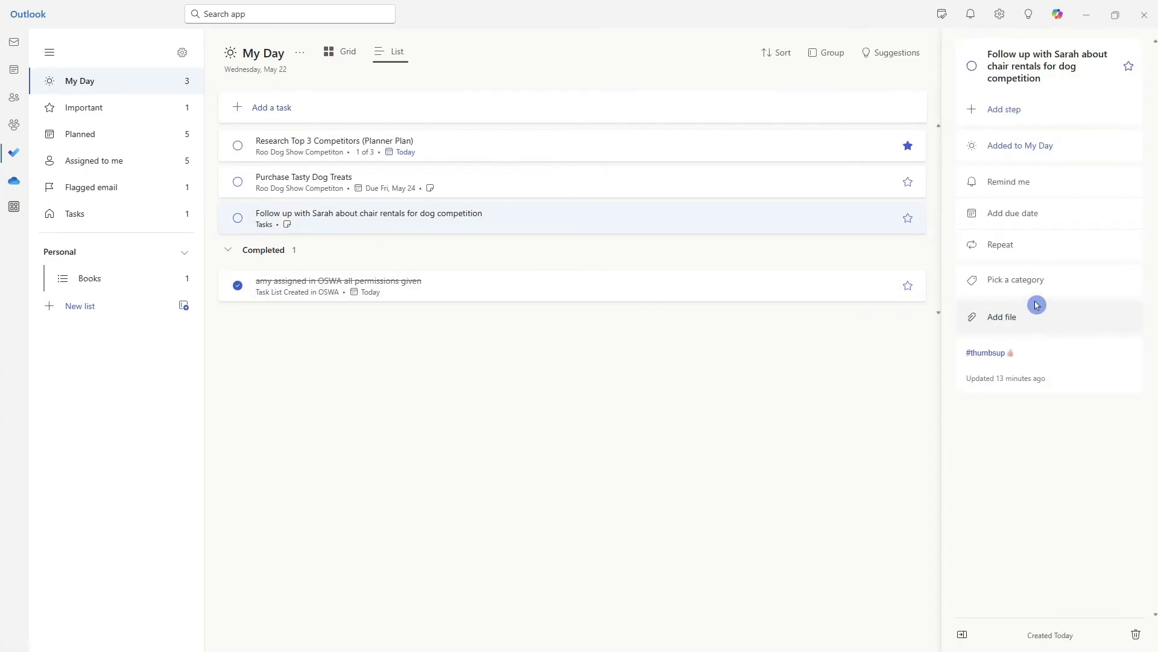
{"action": "left_click", "coordinate": [1043, 280]}
{"action": "left_click", "coordinate": [1050, 318]}
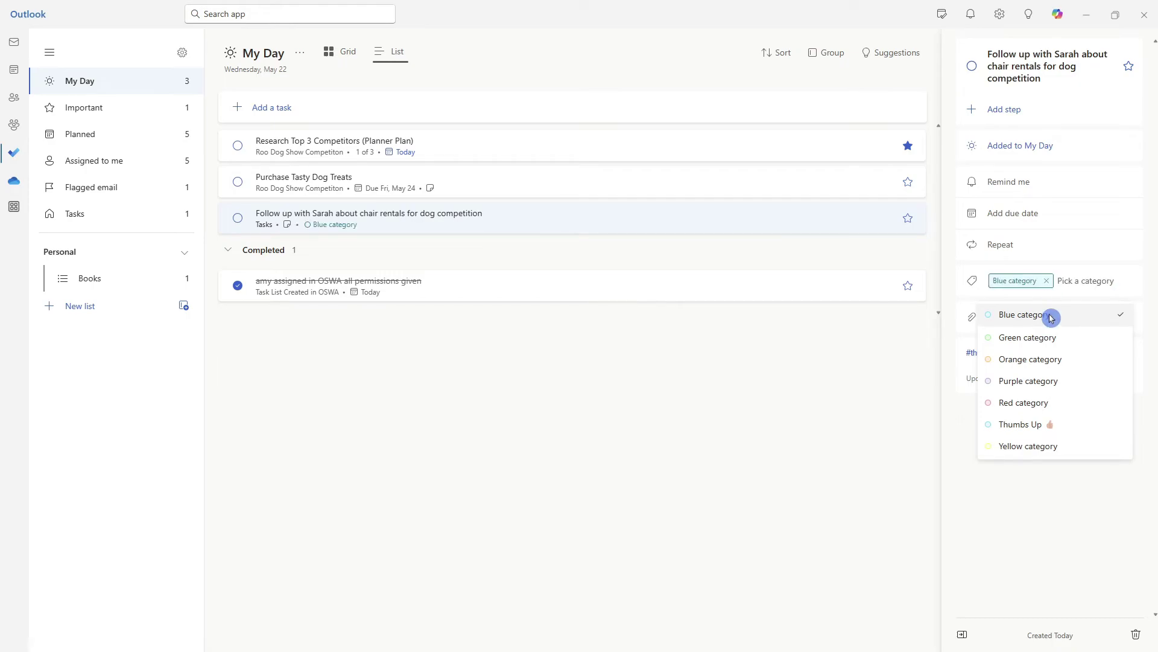
{"action": "left_click", "coordinate": [396, 366]}
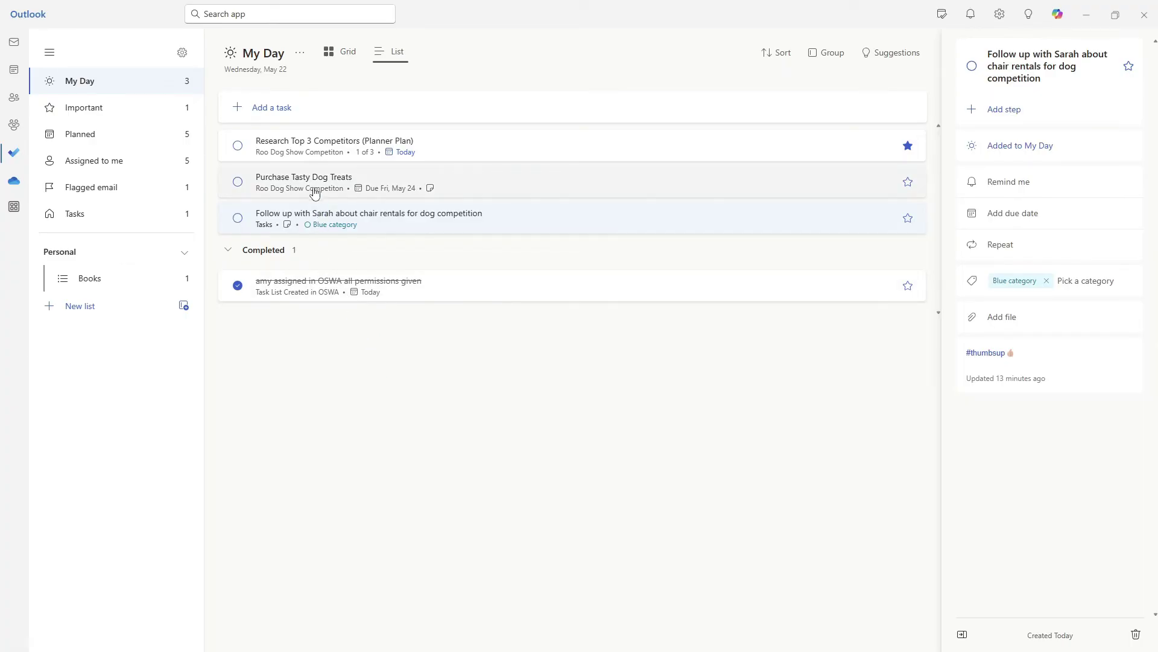
{"action": "left_click", "coordinate": [258, 15]}
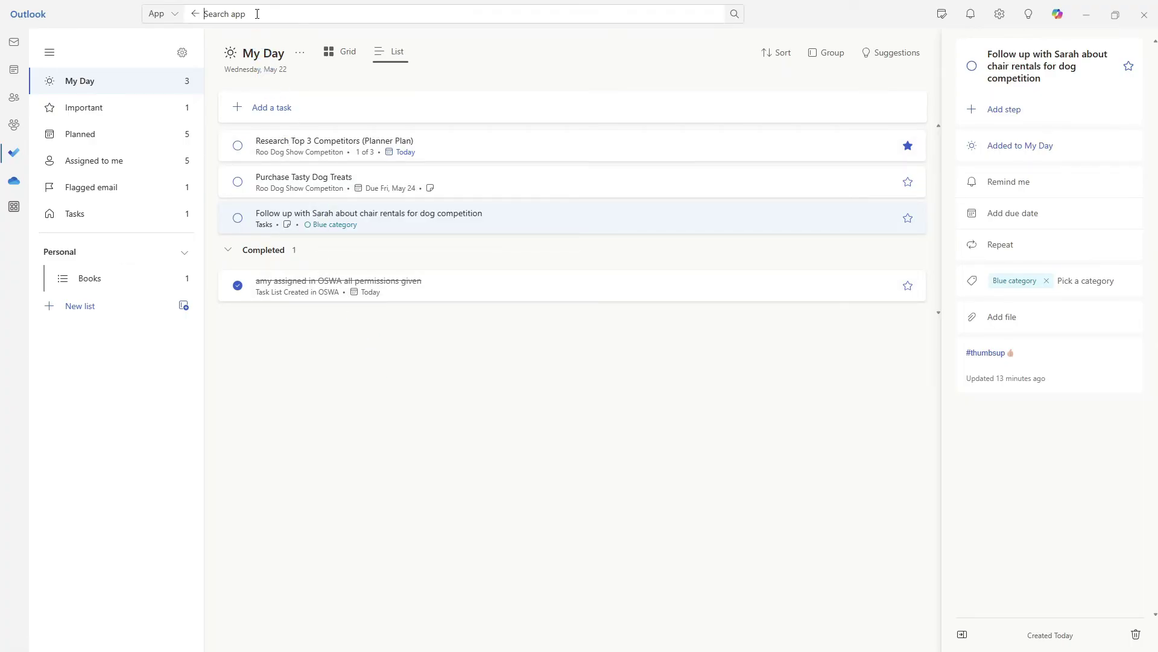
{"action": "type", "text": "yellow"}
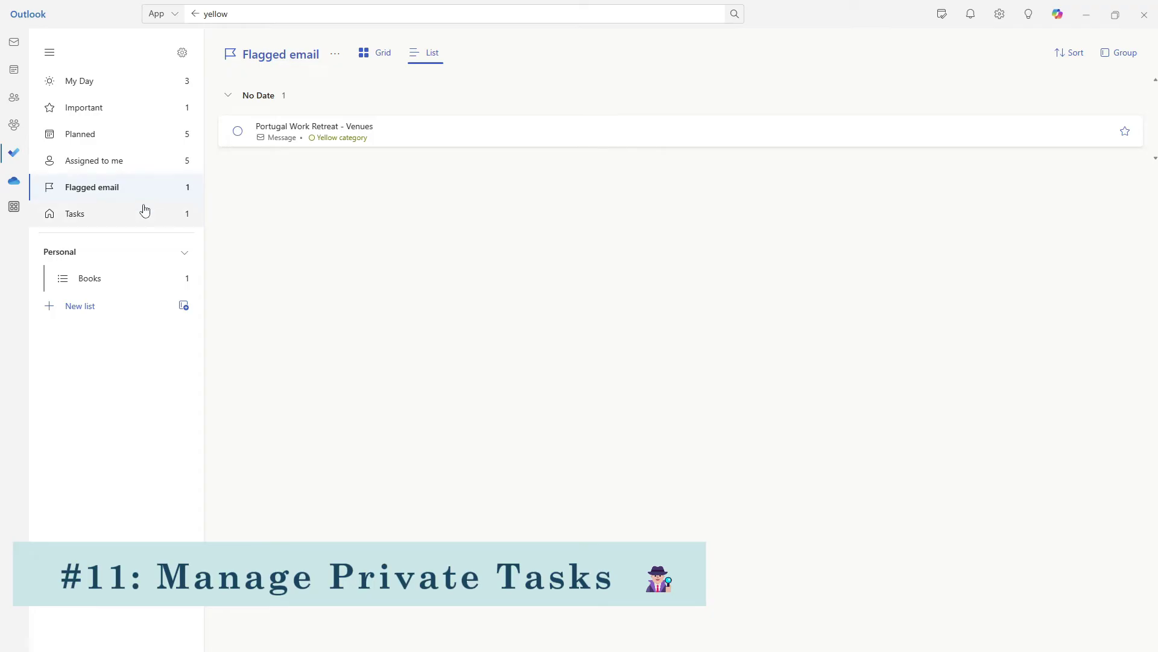
Step: Make the chair-rentals follow-up task due Today and check it under Planned
{"action": "left_click", "coordinate": [144, 213]}
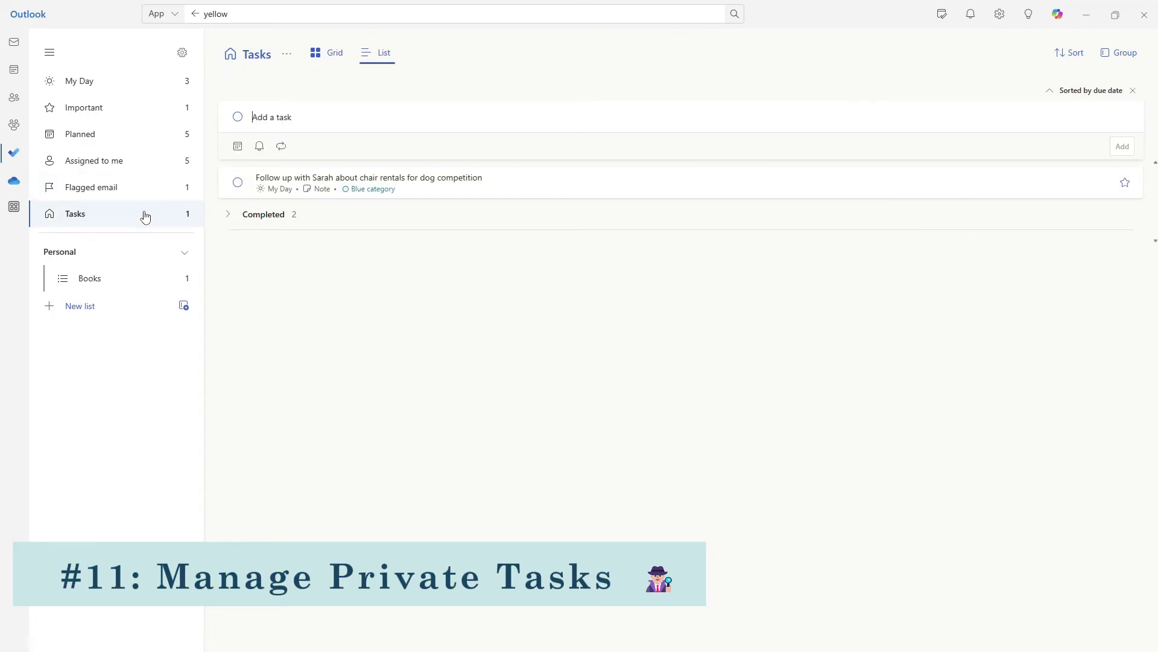
{"action": "left_click", "coordinate": [382, 285]}
{"action": "left_click", "coordinate": [339, 315]}
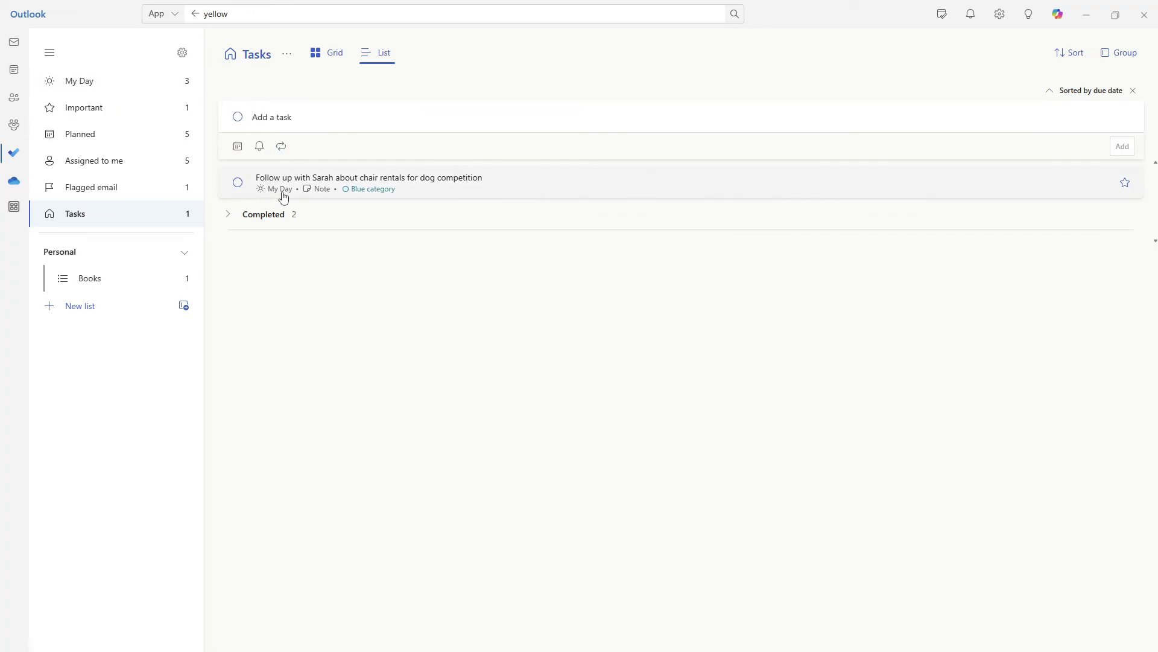
{"action": "left_click", "coordinate": [469, 183]}
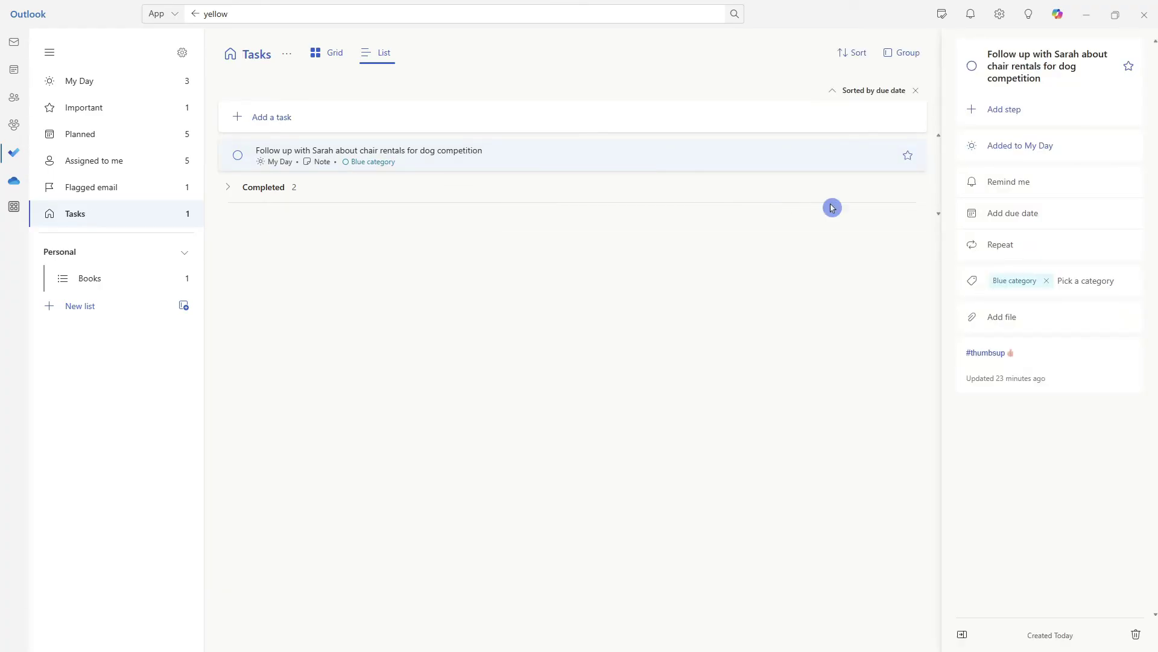
{"action": "left_click", "coordinate": [1005, 219]}
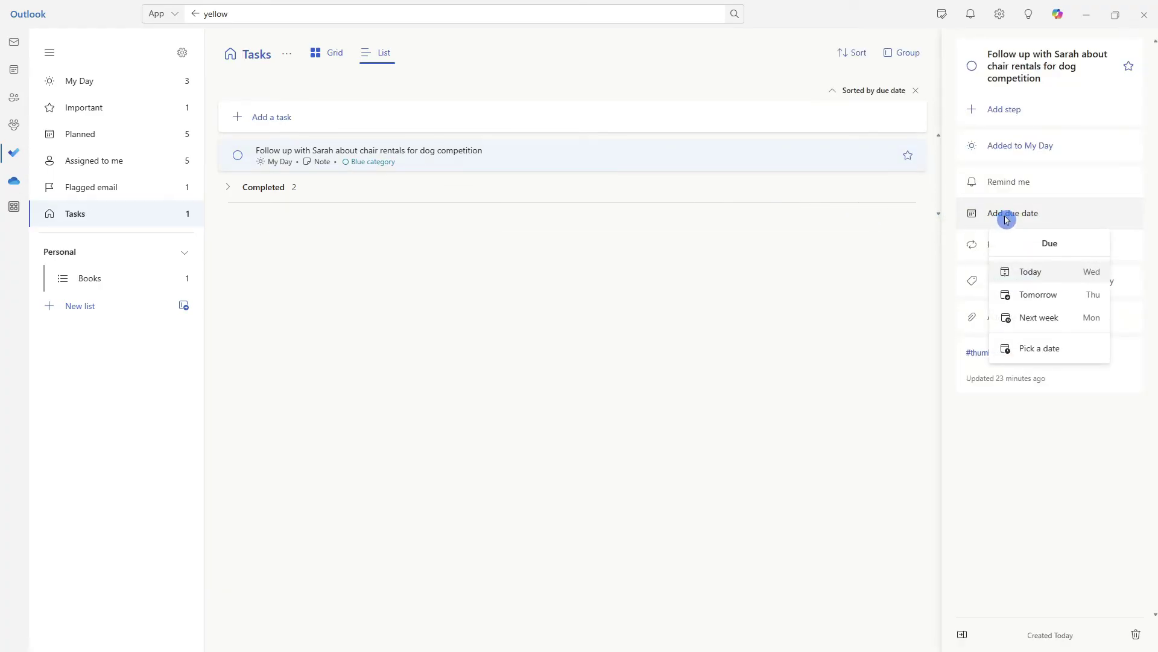
{"action": "left_click", "coordinate": [1032, 272]}
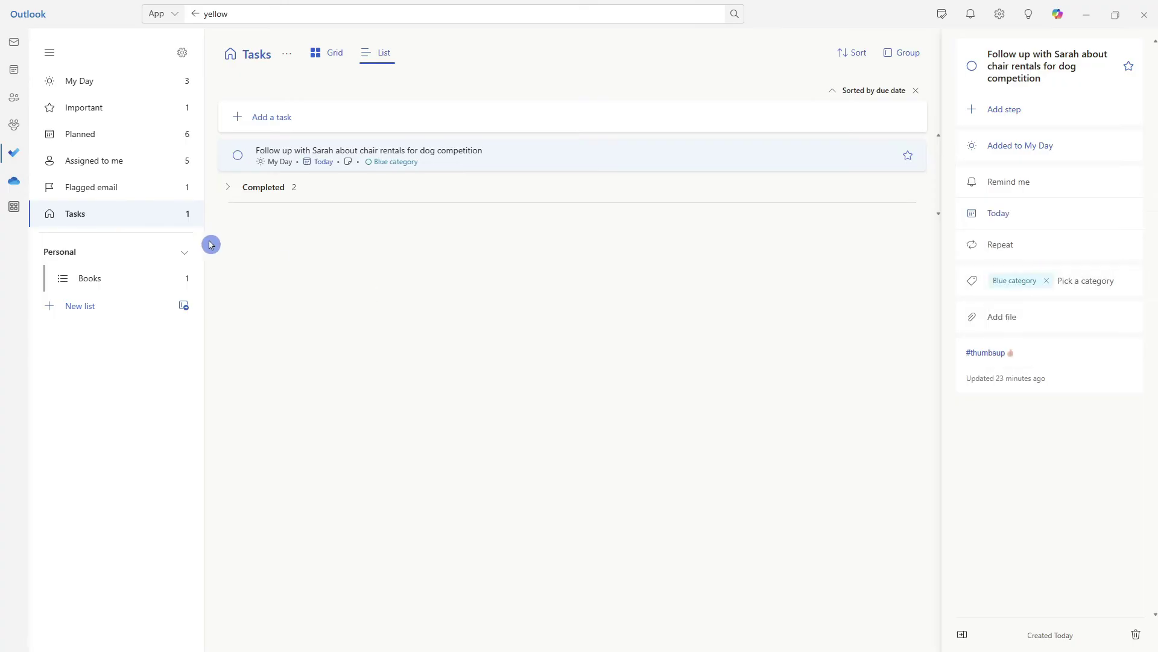
{"action": "left_click", "coordinate": [107, 140]}
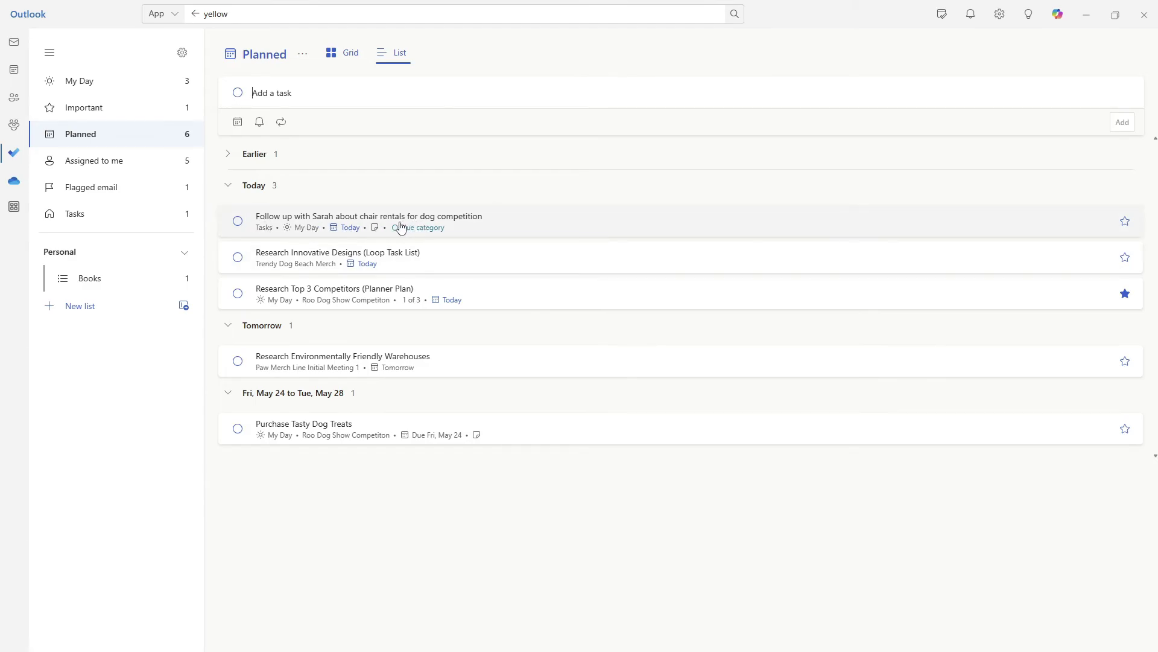
Step: Return to Tasks, then expand and collapse its two completed tasks
{"action": "left_click", "coordinate": [164, 214]}
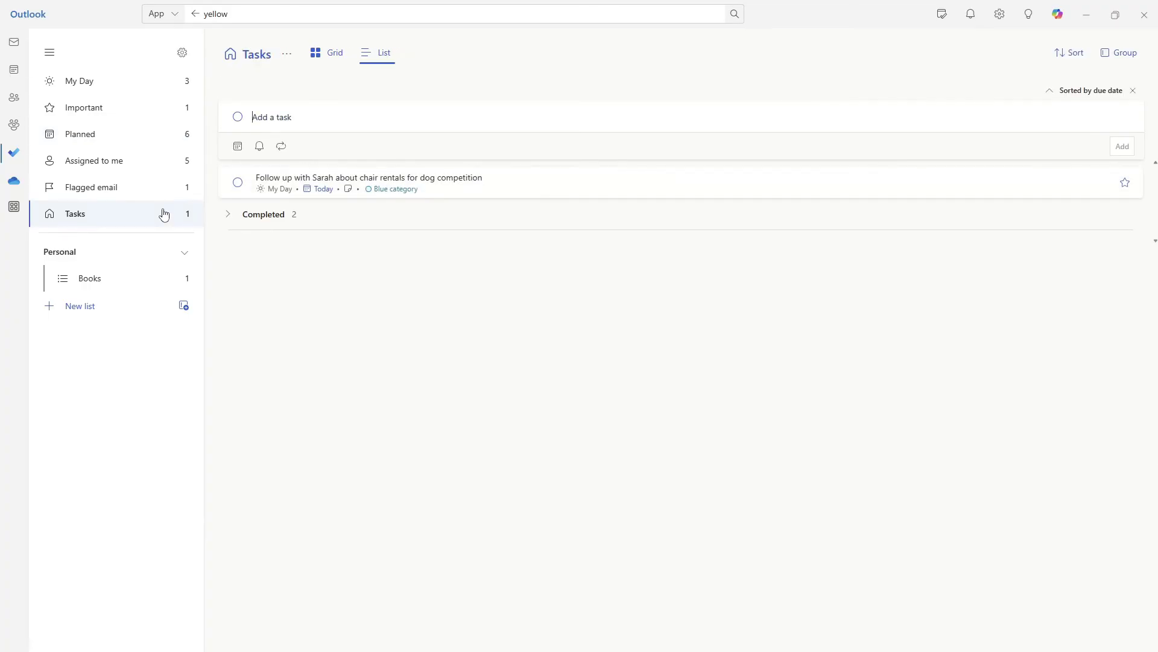
{"action": "left_click", "coordinate": [308, 232]}
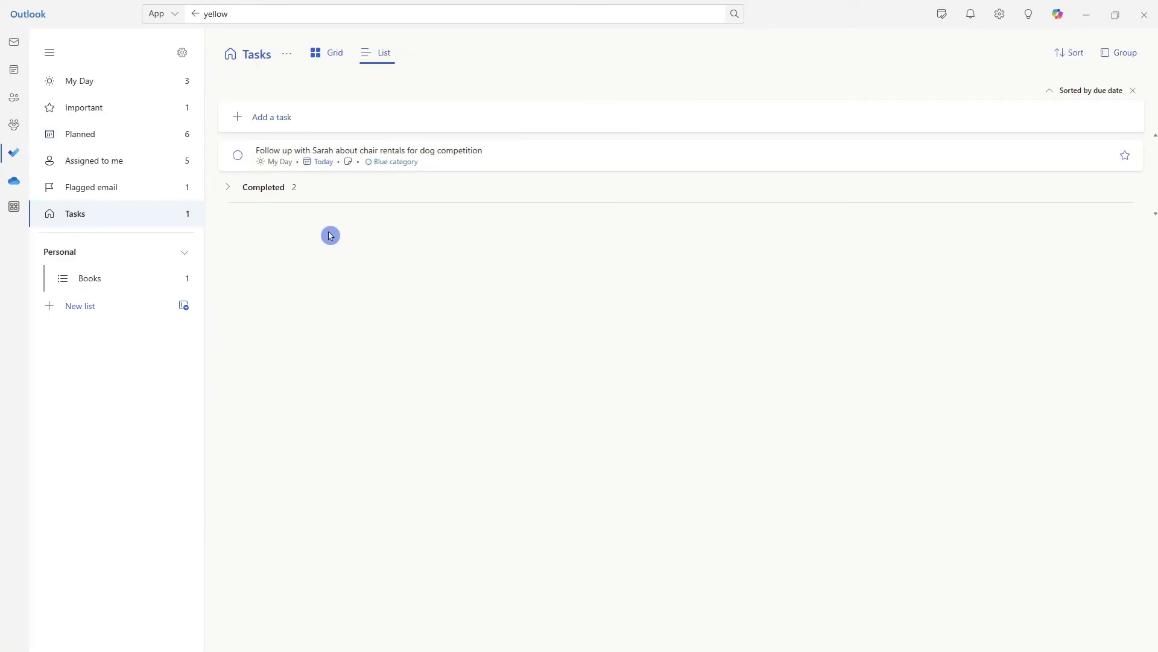
{"action": "left_click", "coordinate": [228, 189]}
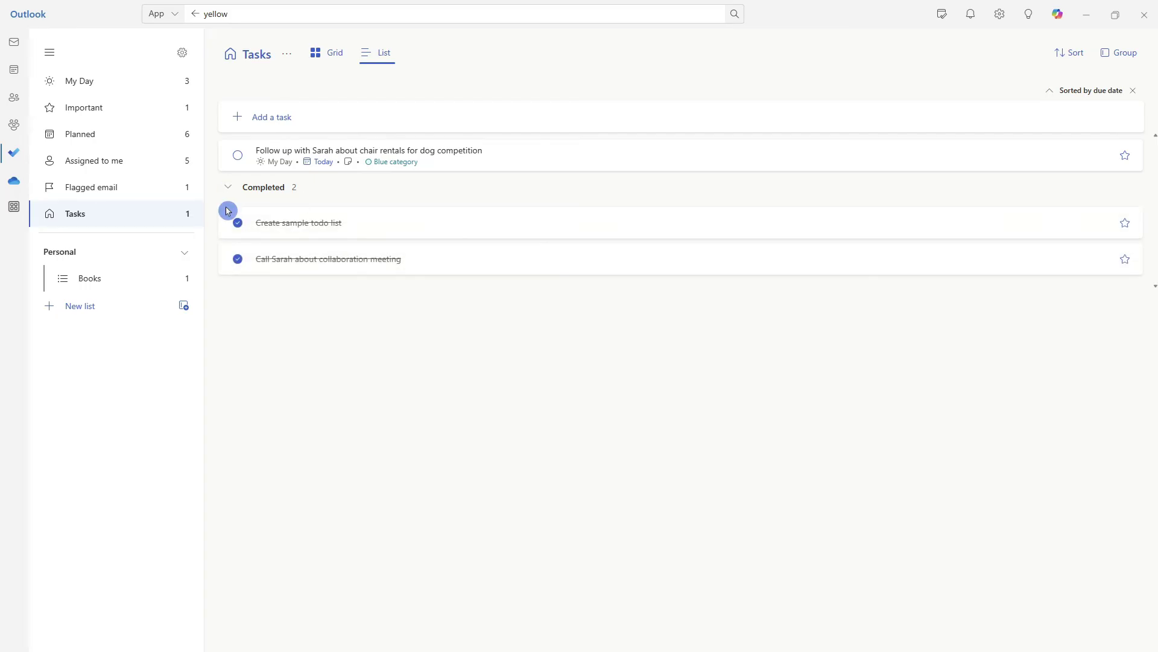
{"action": "left_click", "coordinate": [228, 187]}
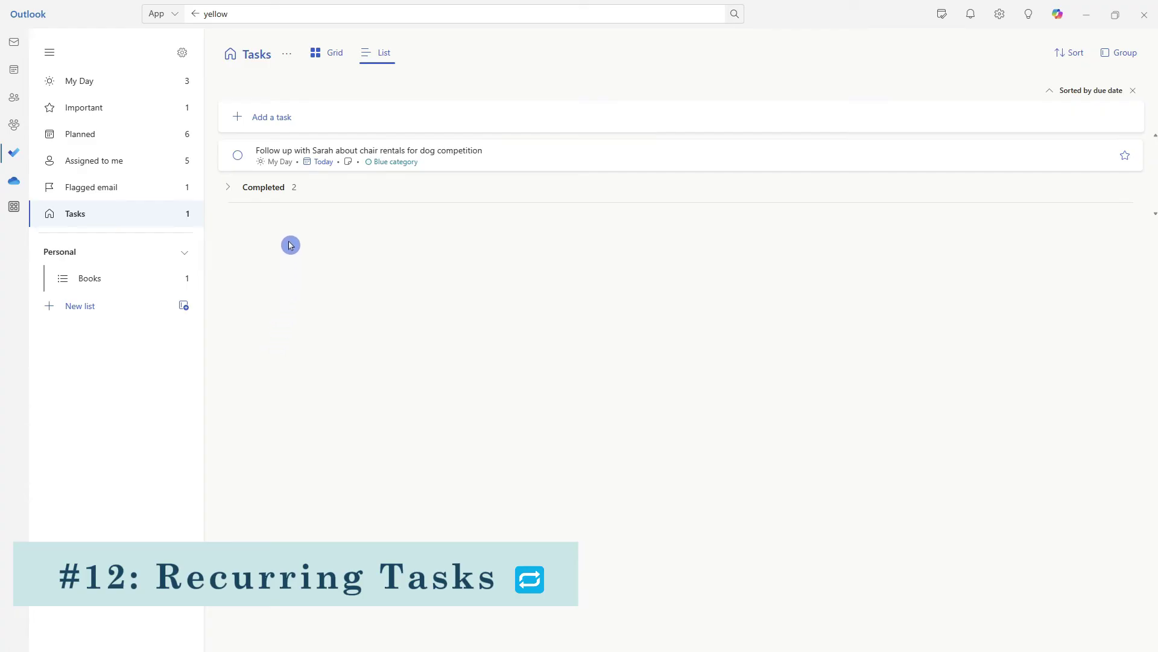
Step: Add a Weekly Reflection task due Wed, May 29, repeating weekly
{"action": "left_click", "coordinate": [286, 118]}
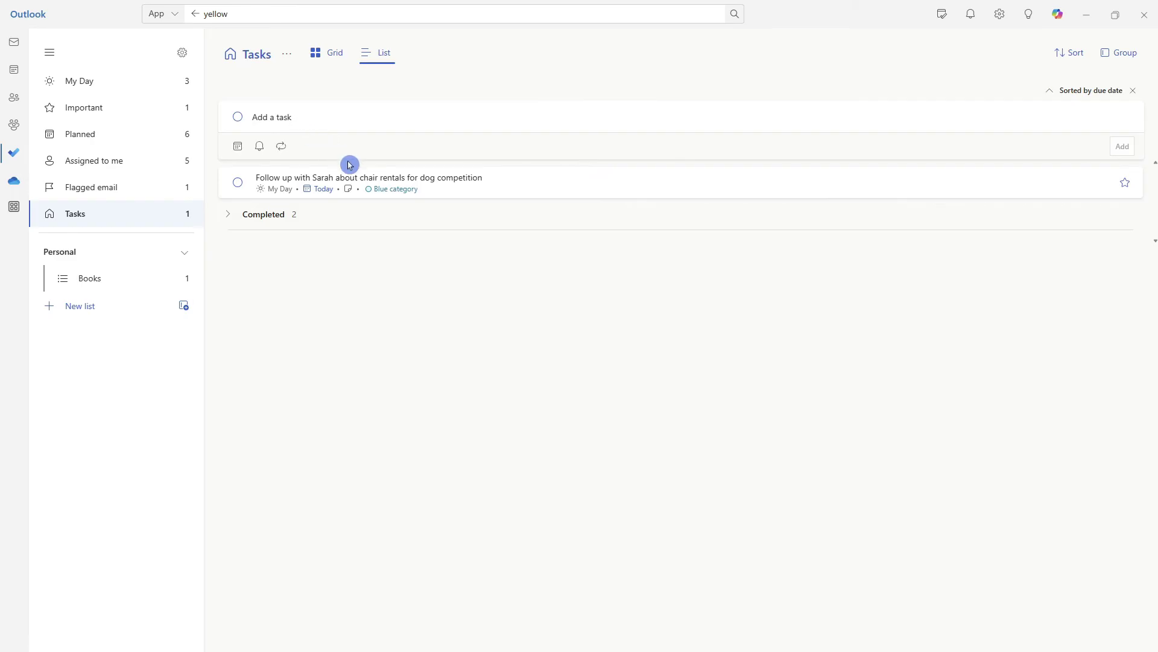
{"action": "type", "text": "Weekly Reflection"}
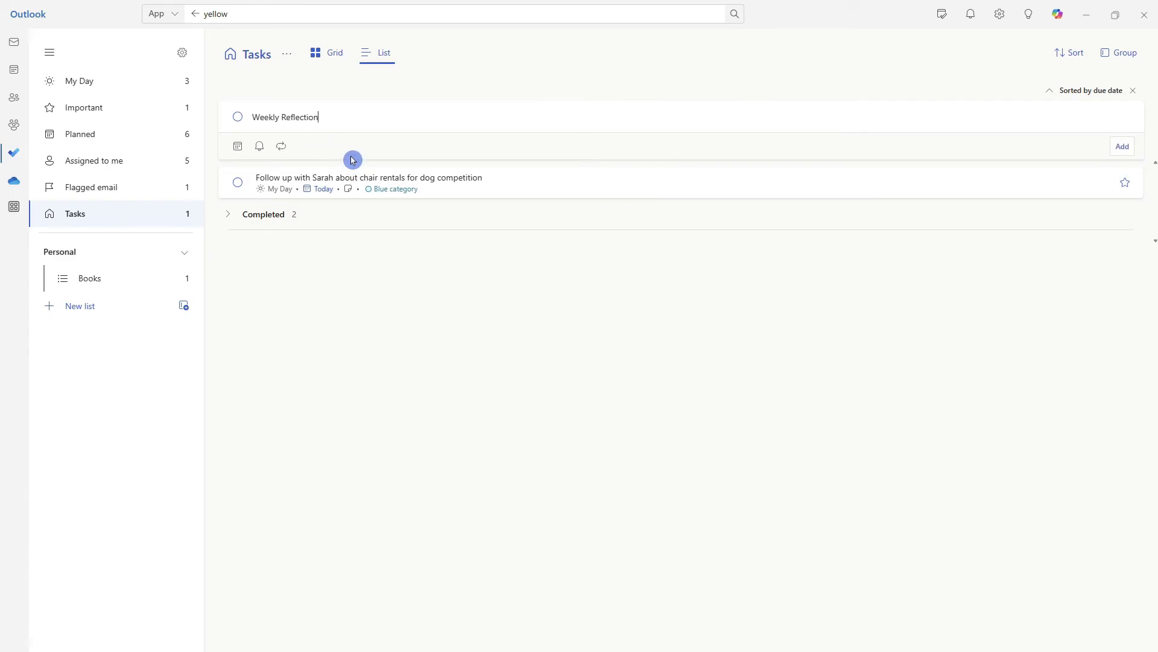
{"action": "left_click", "coordinate": [237, 147]}
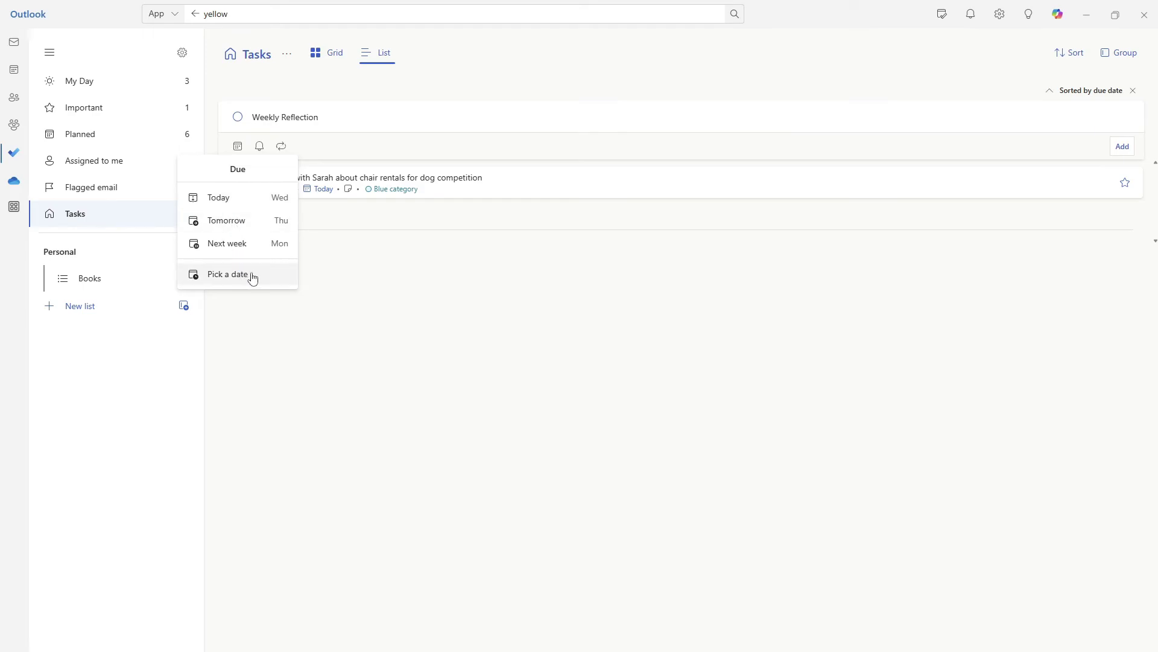
{"action": "left_click", "coordinate": [253, 276]}
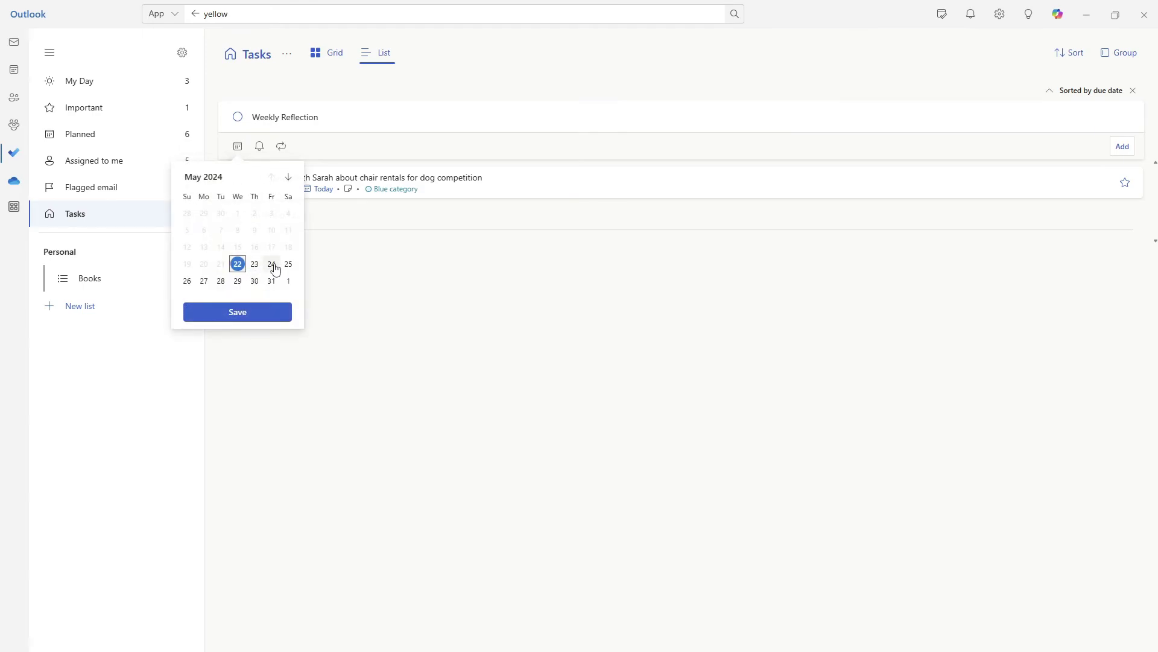
{"action": "left_click", "coordinate": [276, 269]}
{"action": "left_click", "coordinate": [272, 314]}
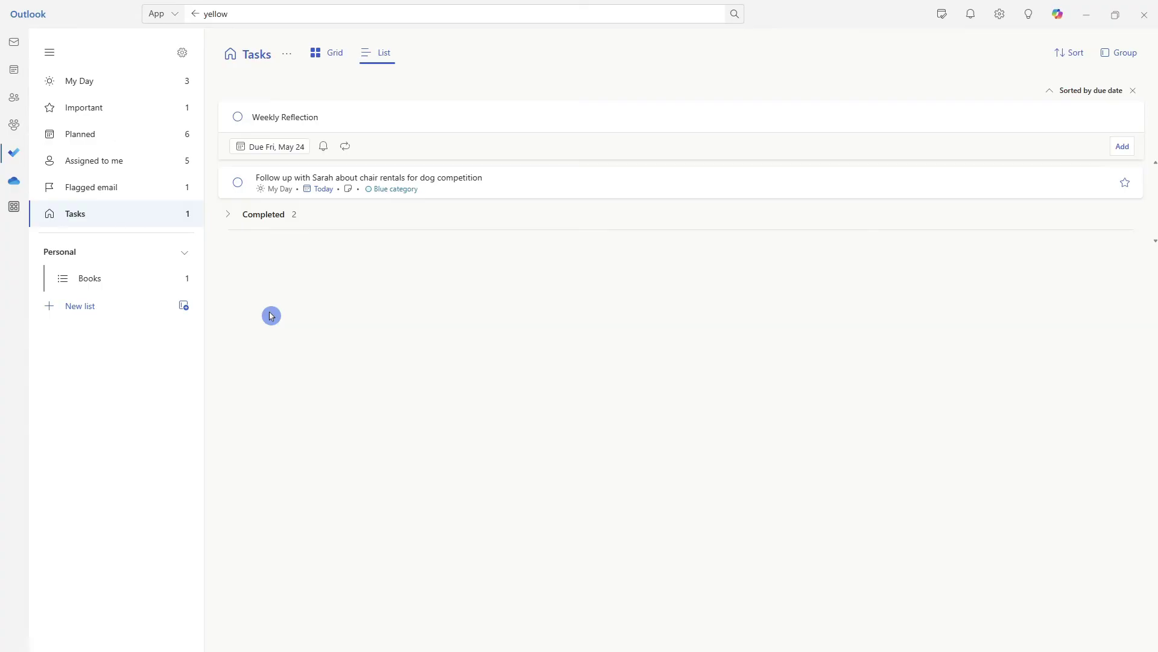
{"action": "left_click", "coordinate": [348, 150]}
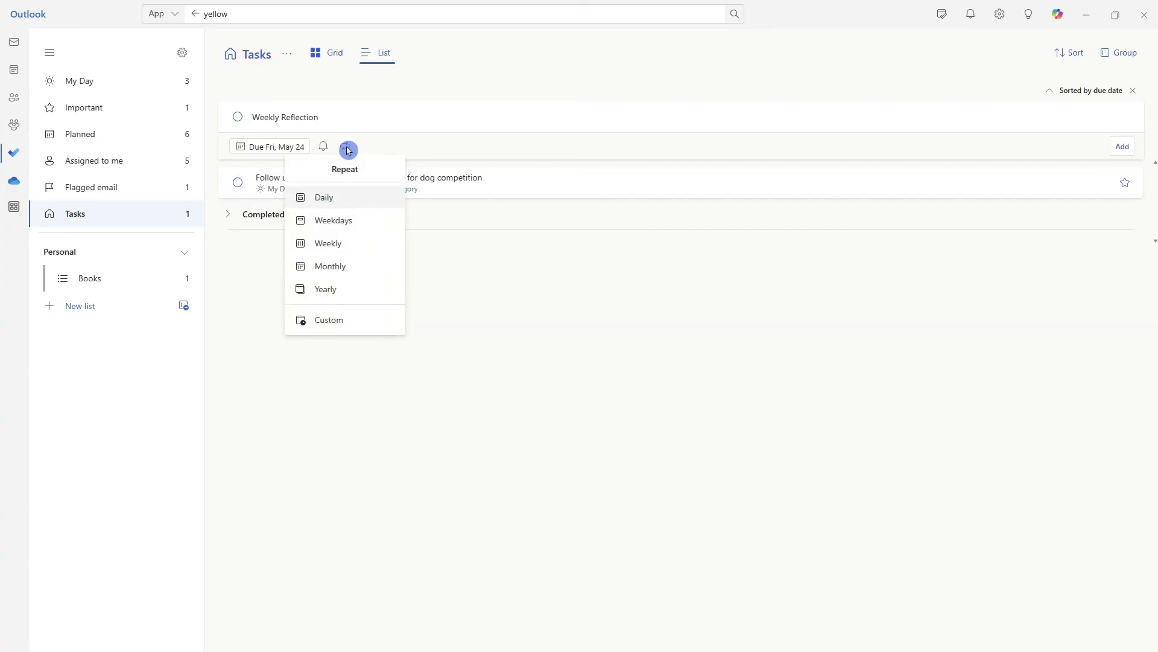
{"action": "left_click", "coordinate": [358, 244]}
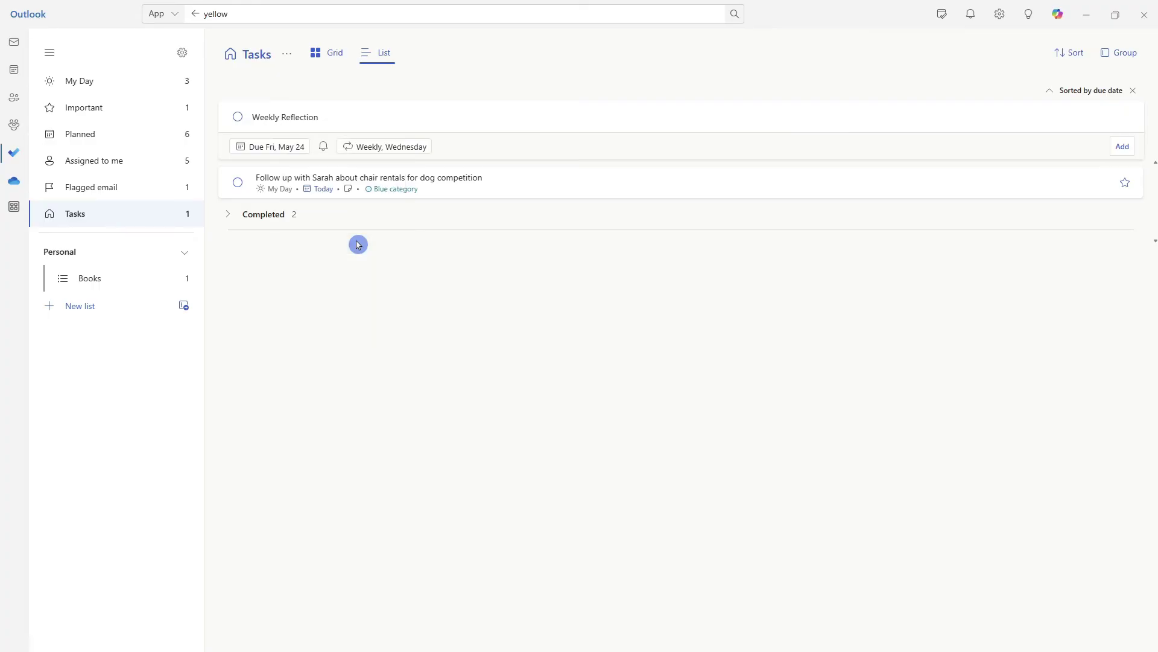
{"action": "left_click", "coordinate": [1122, 147]}
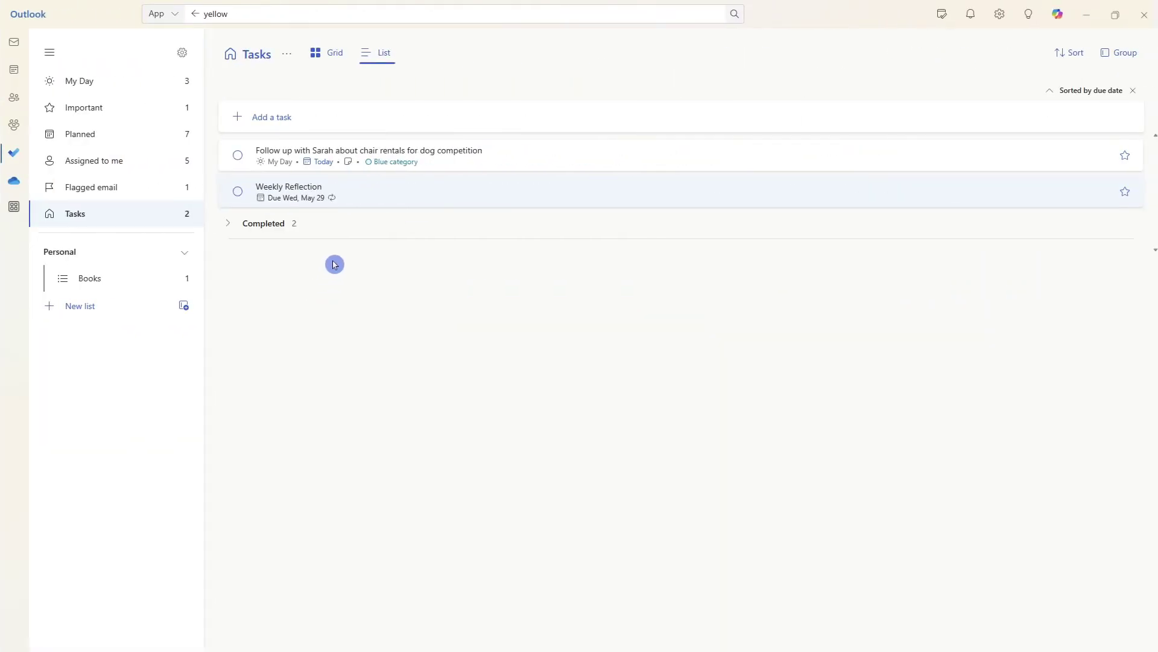
Step: Attach Weekly Business Reflection.docx to the Weekly Reflection task
{"action": "left_click", "coordinate": [359, 189]}
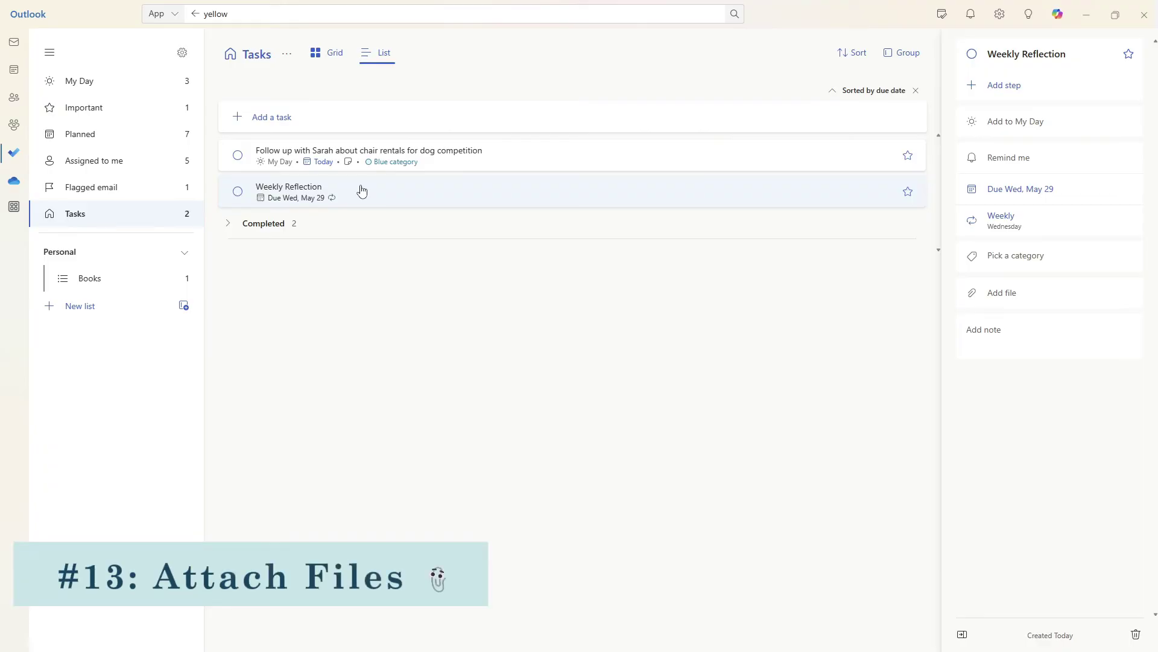
{"action": "left_click", "coordinate": [1025, 297]}
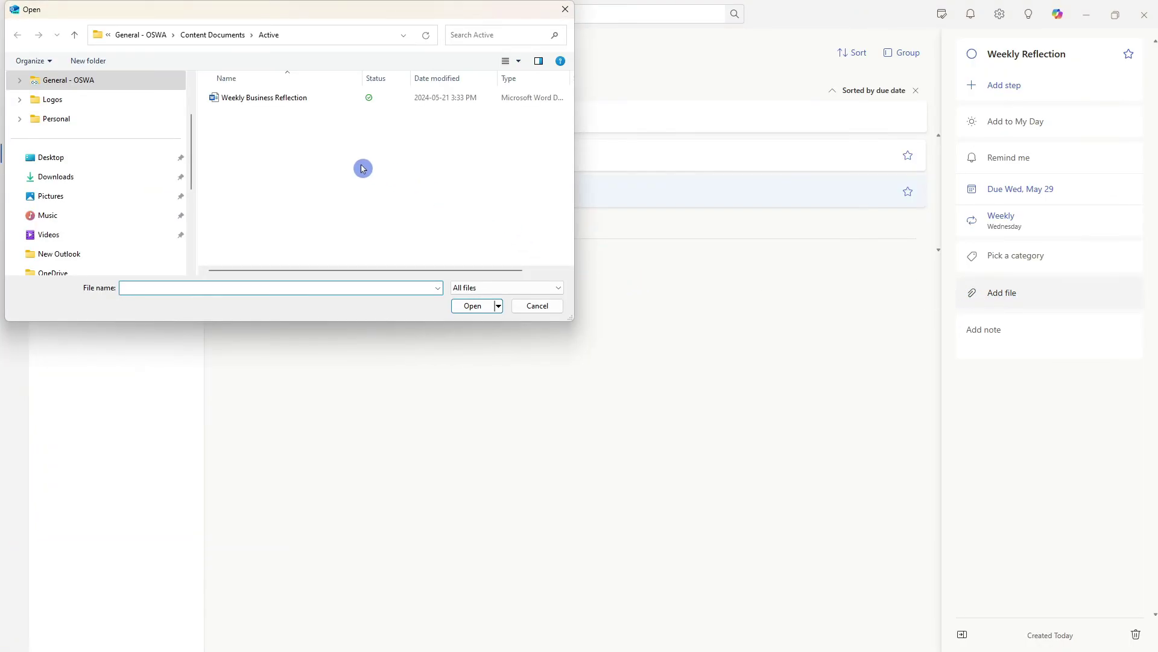
{"action": "left_click", "coordinate": [361, 100]}
{"action": "left_click", "coordinate": [466, 306]}
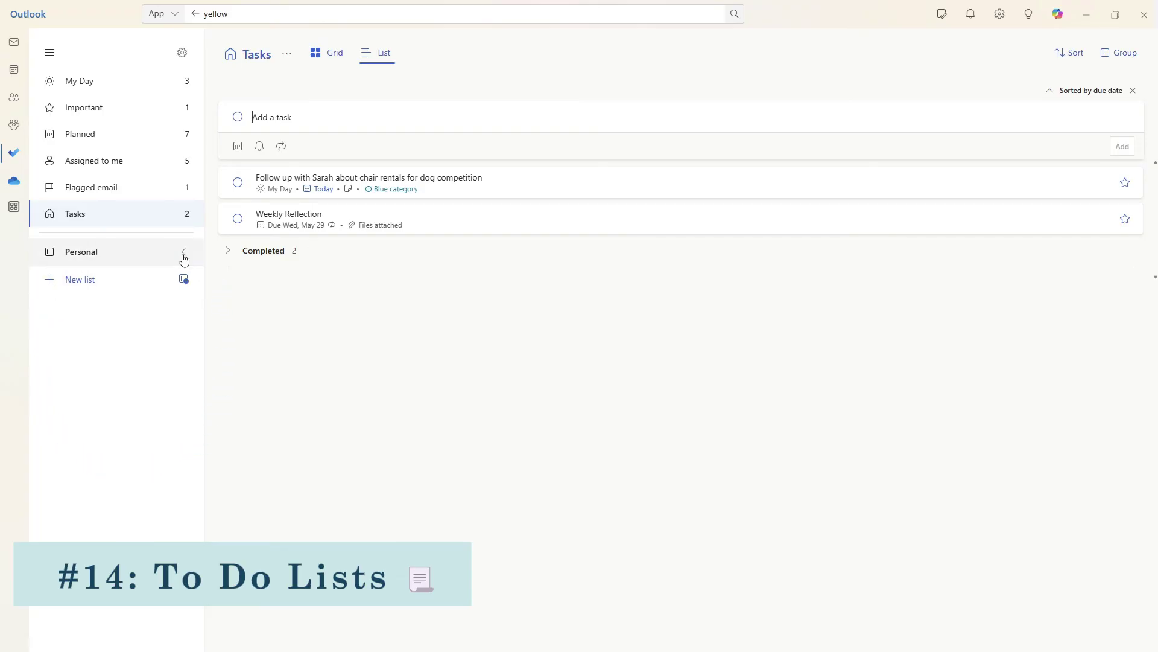
Step: Create a list named Venue Supplies and bring up its sharing options
{"action": "left_click", "coordinate": [85, 283]}
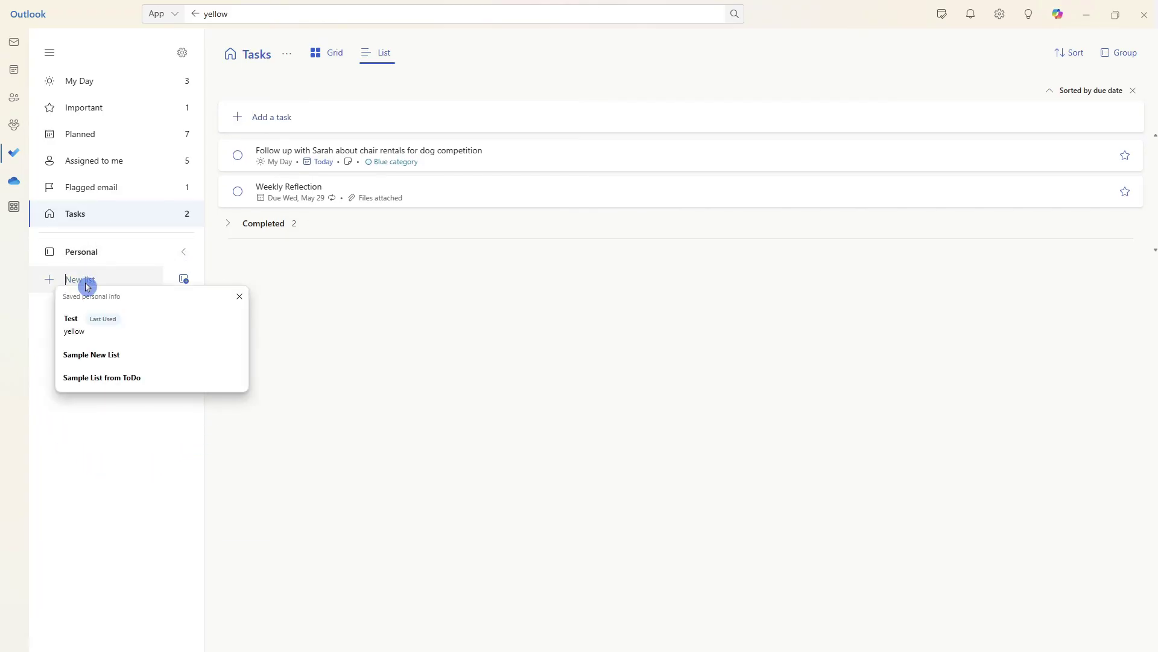
{"action": "type", "text": "Venue Supplies"}
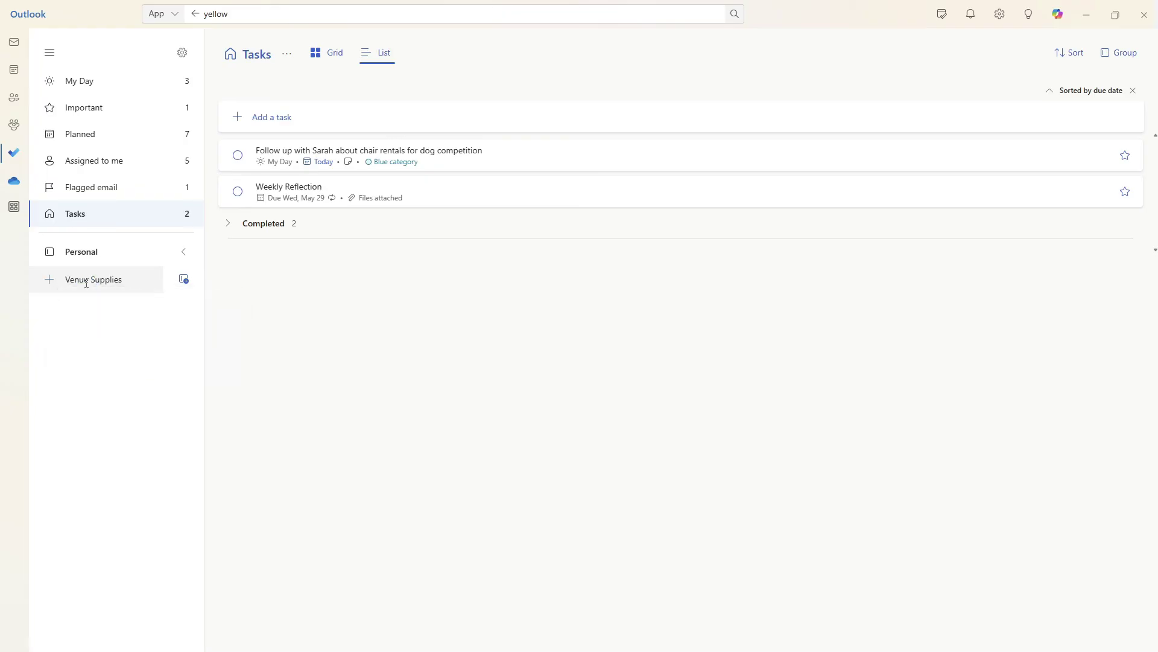
{"action": "key", "text": "Return"}
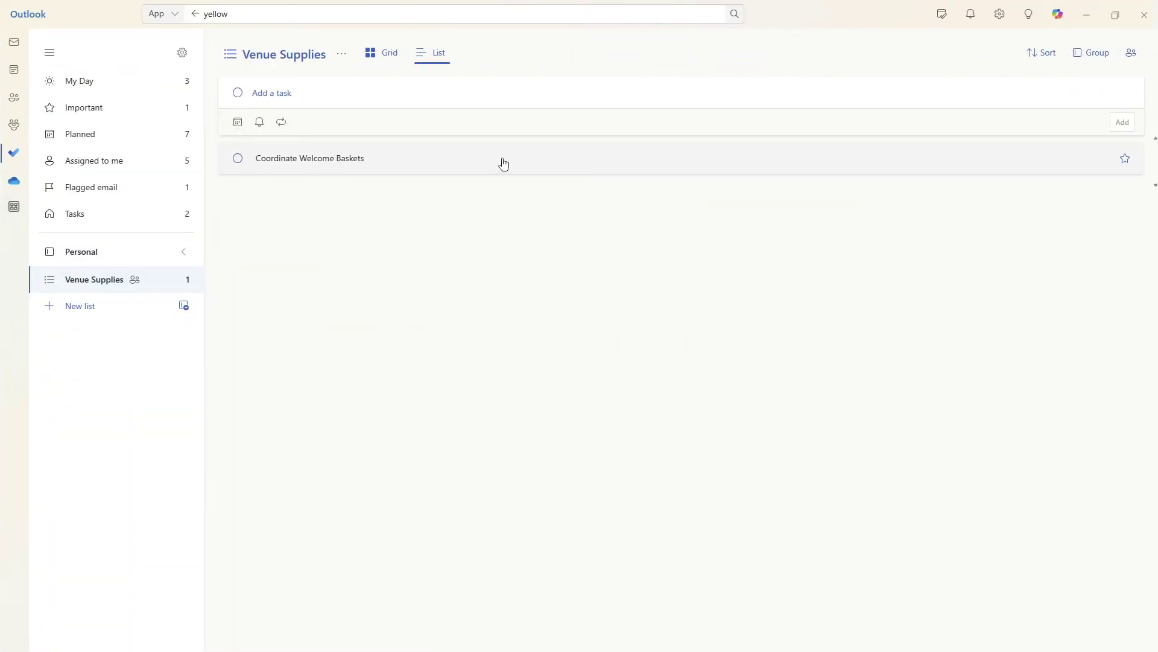
{"action": "left_click", "coordinate": [1134, 53]}
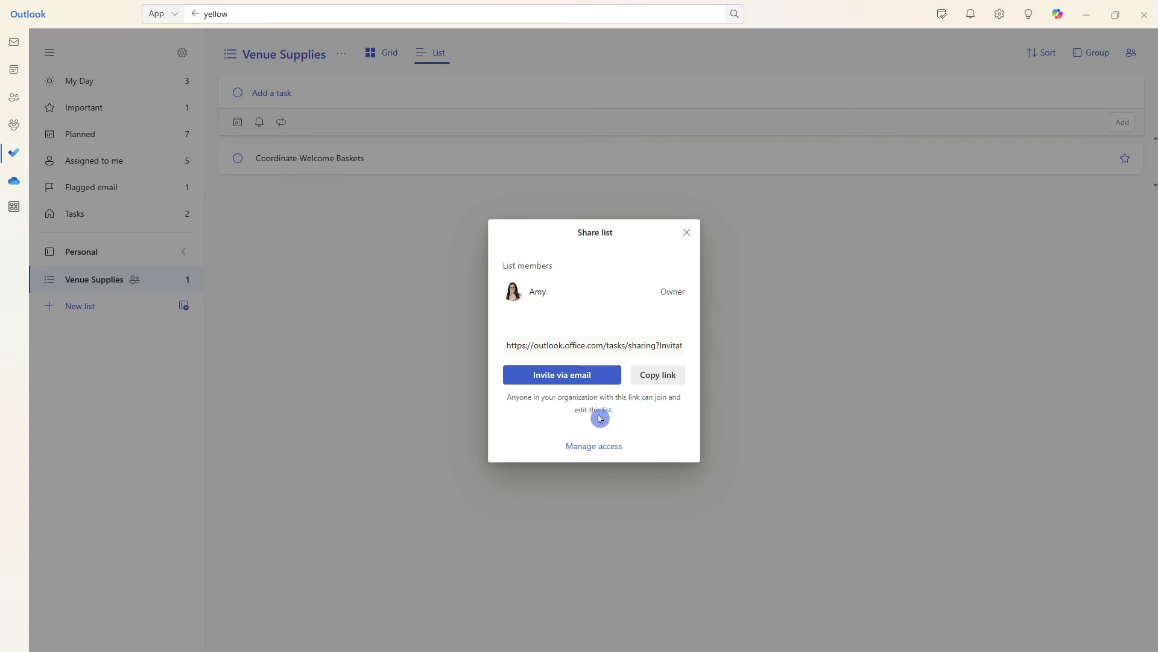
Step: Email a colleague an invitation to Venue Supplies, then join the list from their account
{"action": "left_click", "coordinate": [605, 376]}
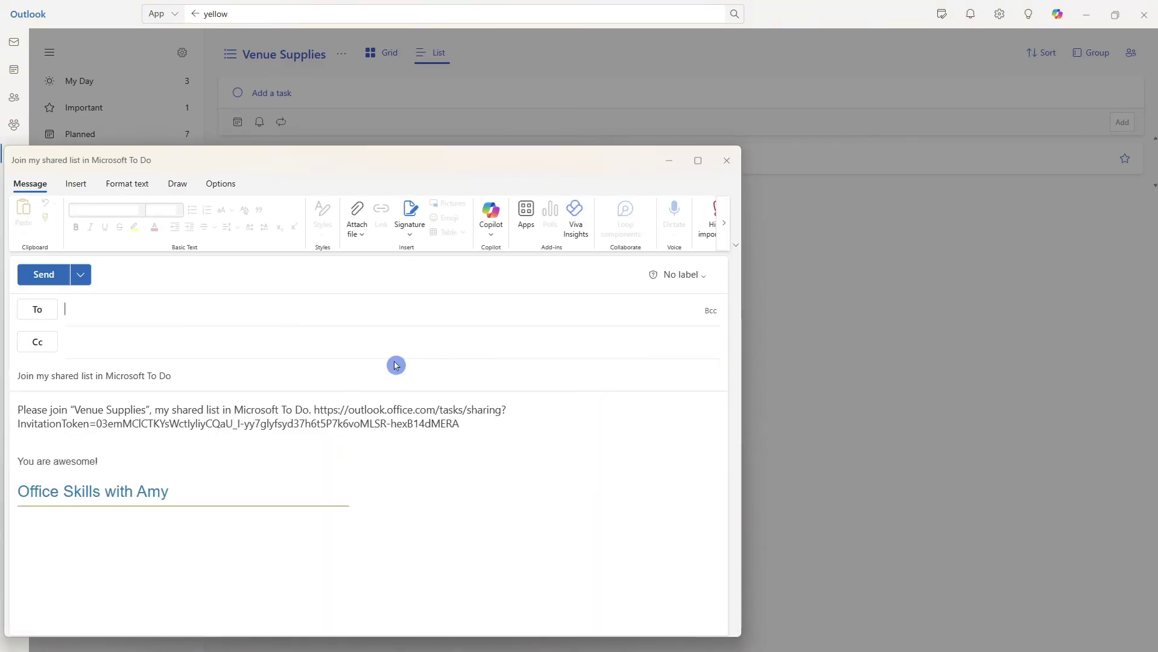
{"action": "type", "text": "mike"}
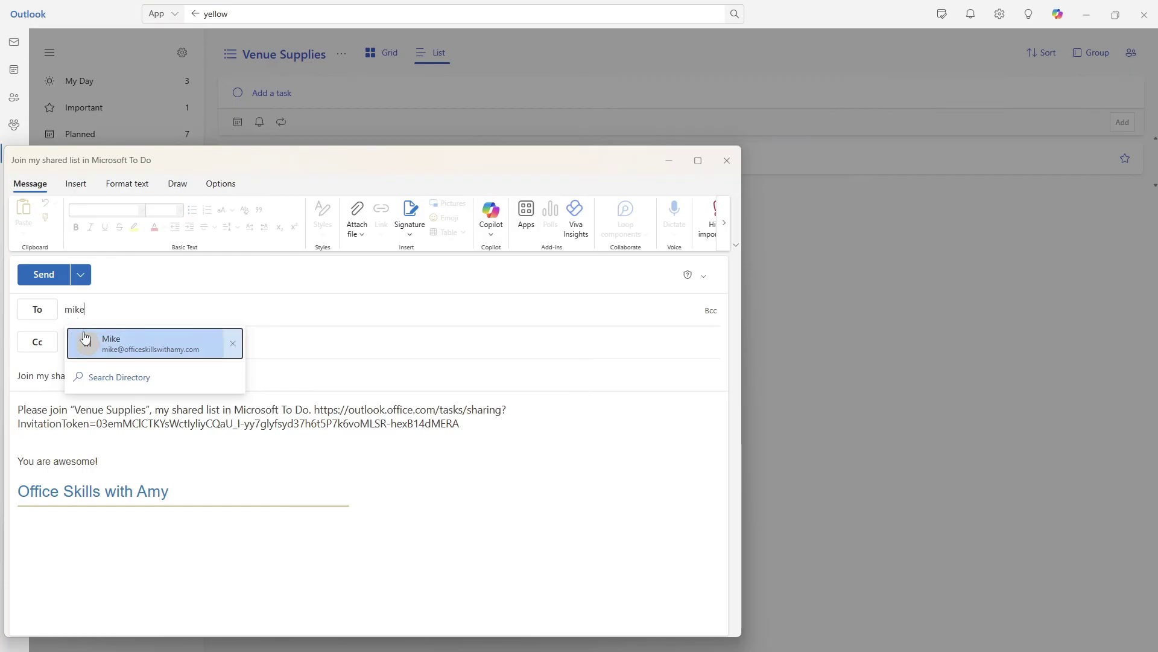
{"action": "left_click", "coordinate": [91, 341]}
{"action": "left_click", "coordinate": [36, 277]}
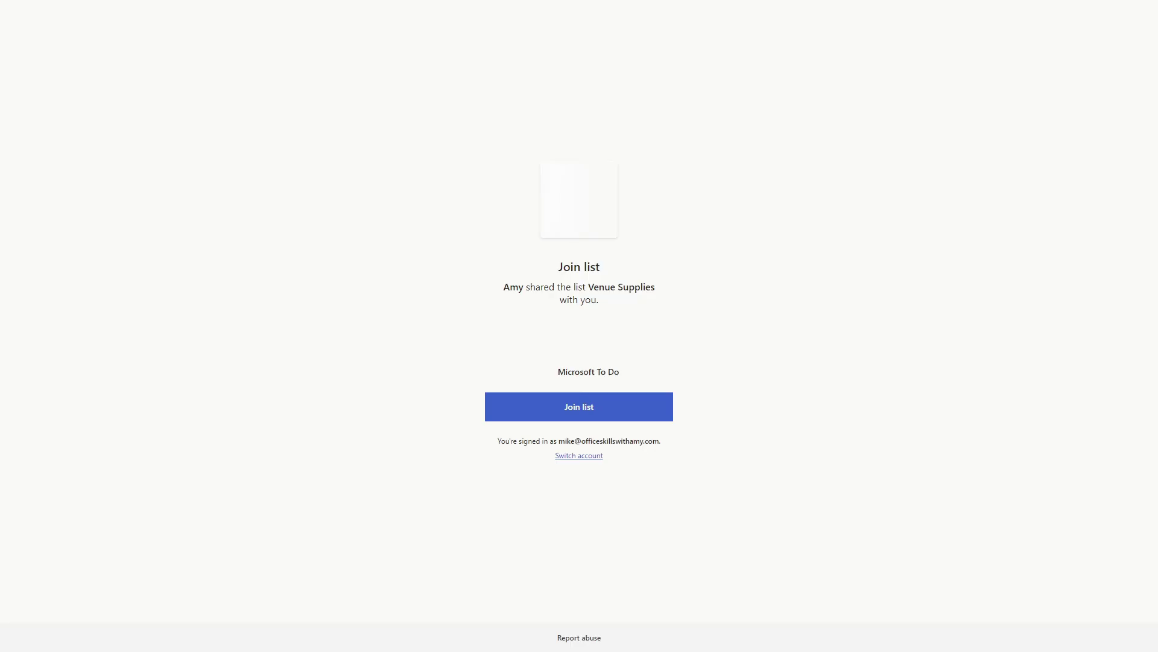
{"action": "left_click", "coordinate": [612, 408]}
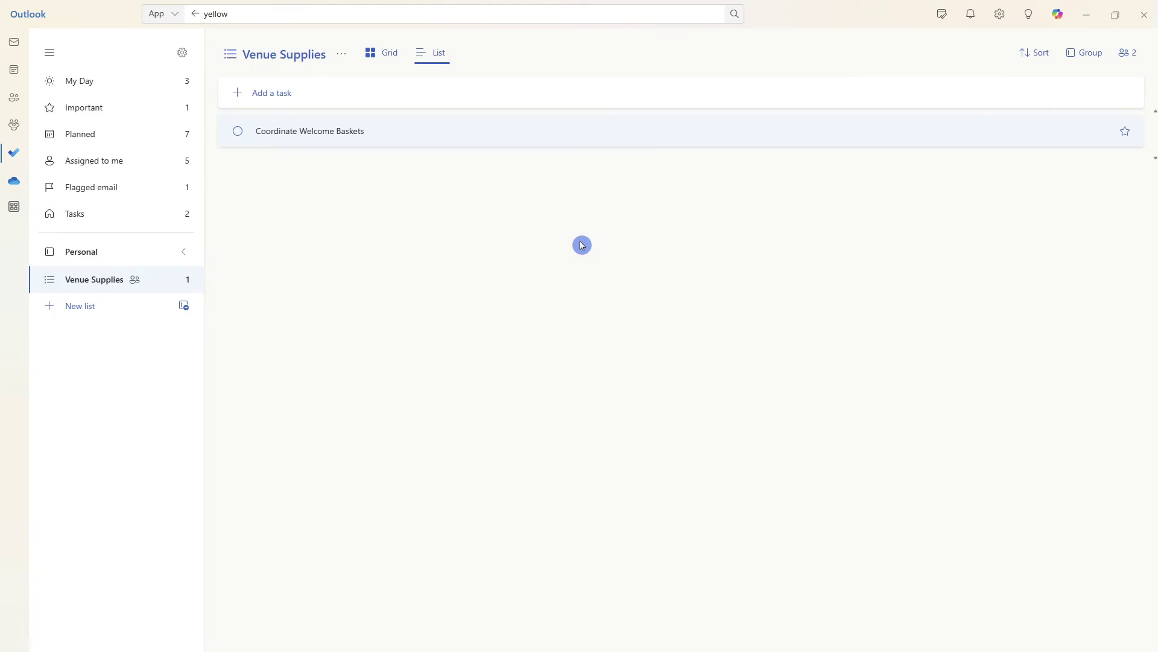
Step: Assign Coordinate Welcome Baskets to the colleague from the Venue Supplies list members
{"action": "left_click", "coordinate": [595, 137]}
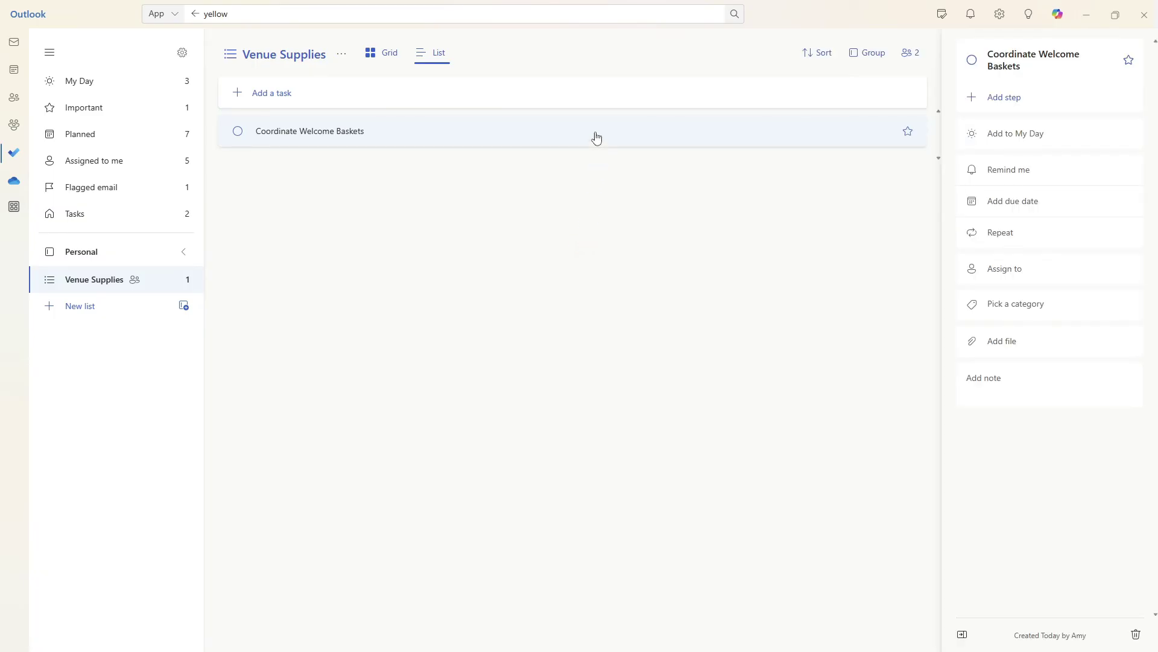
{"action": "left_click", "coordinate": [1042, 273]}
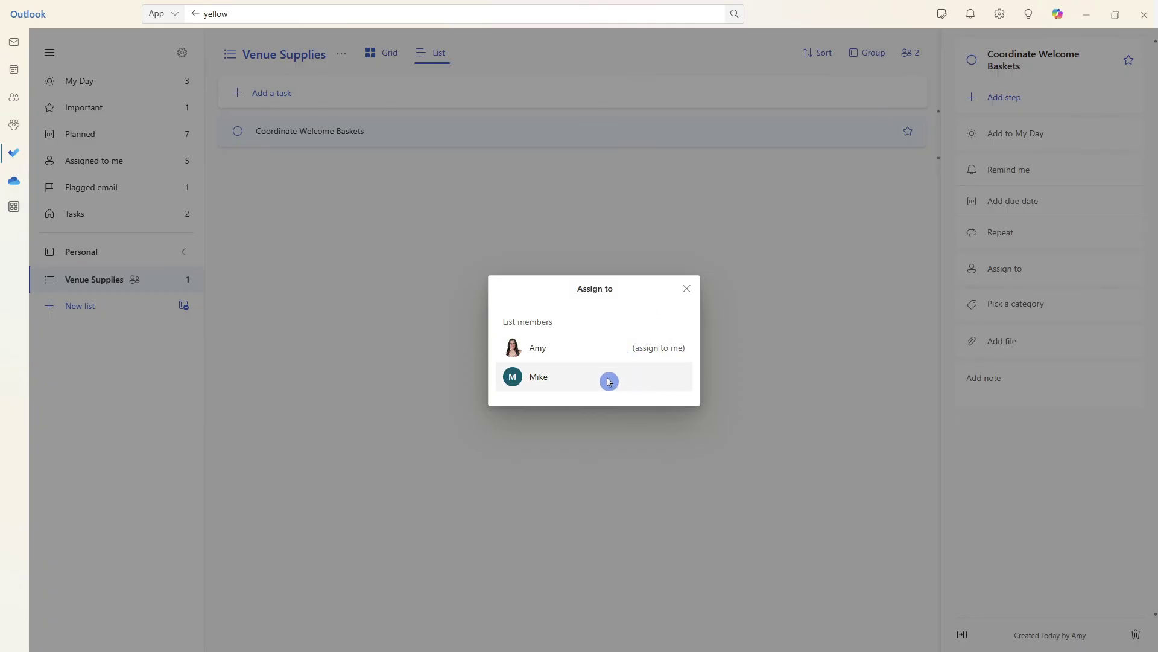
{"action": "left_click", "coordinate": [609, 382]}
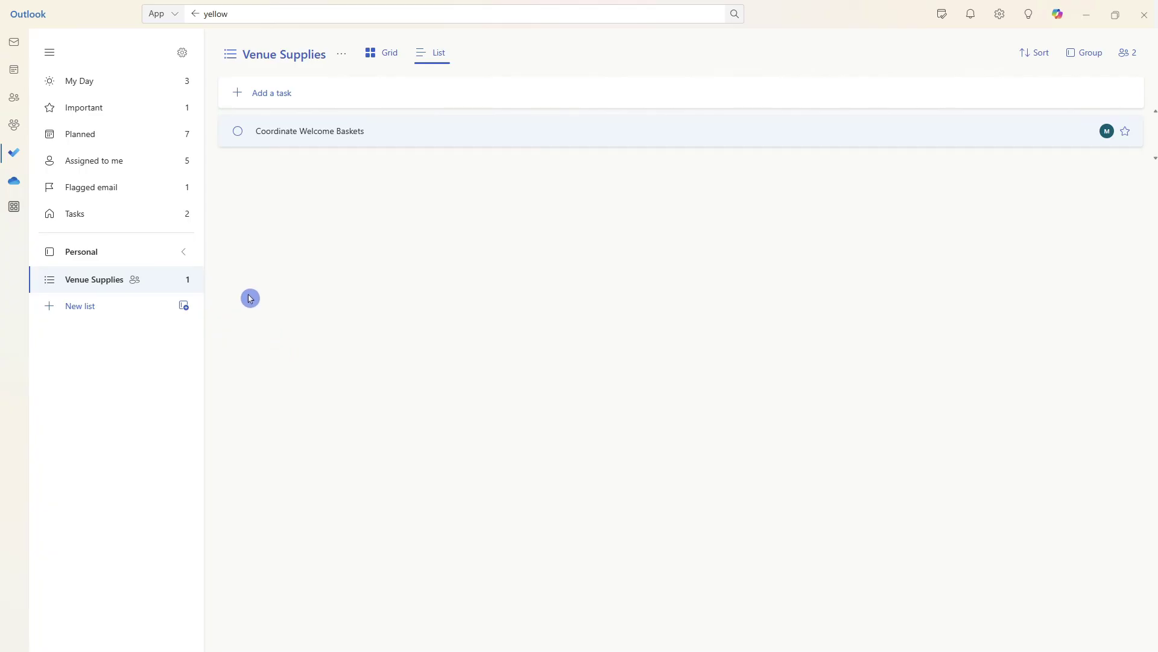
Step: Expand the Personal group of lists in the To Do sidebar
{"action": "left_click", "coordinate": [152, 252]}
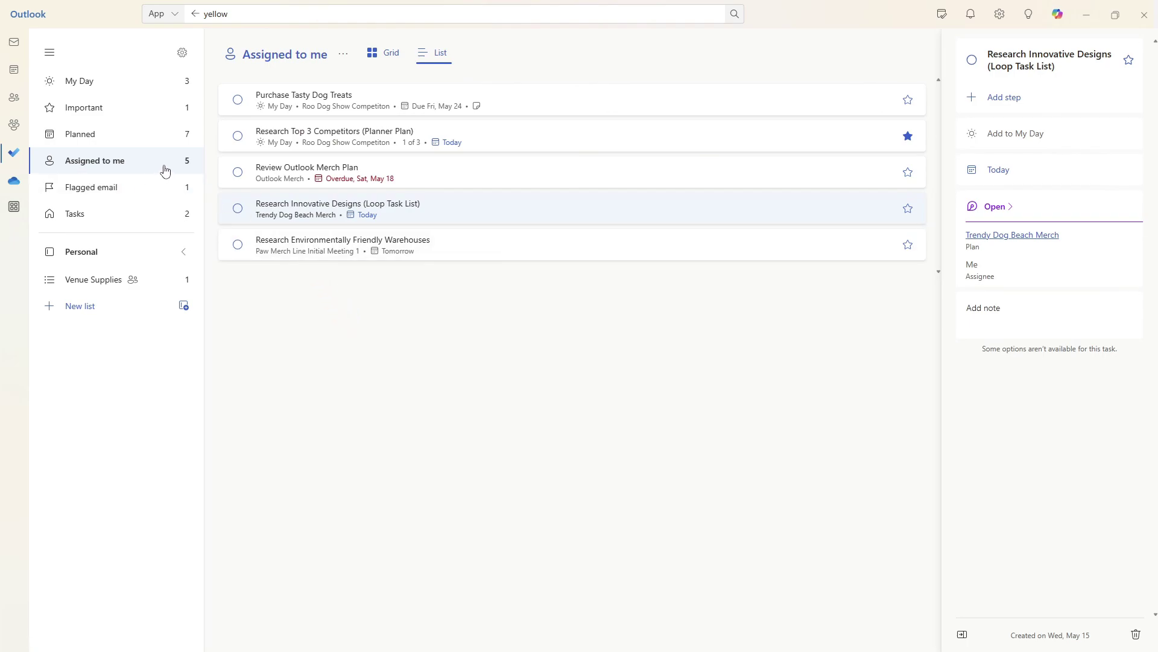
Step: Mark Research Innovative Designs (Loop Task List) as completed in Assigned to me
{"action": "left_click", "coordinate": [238, 209]}
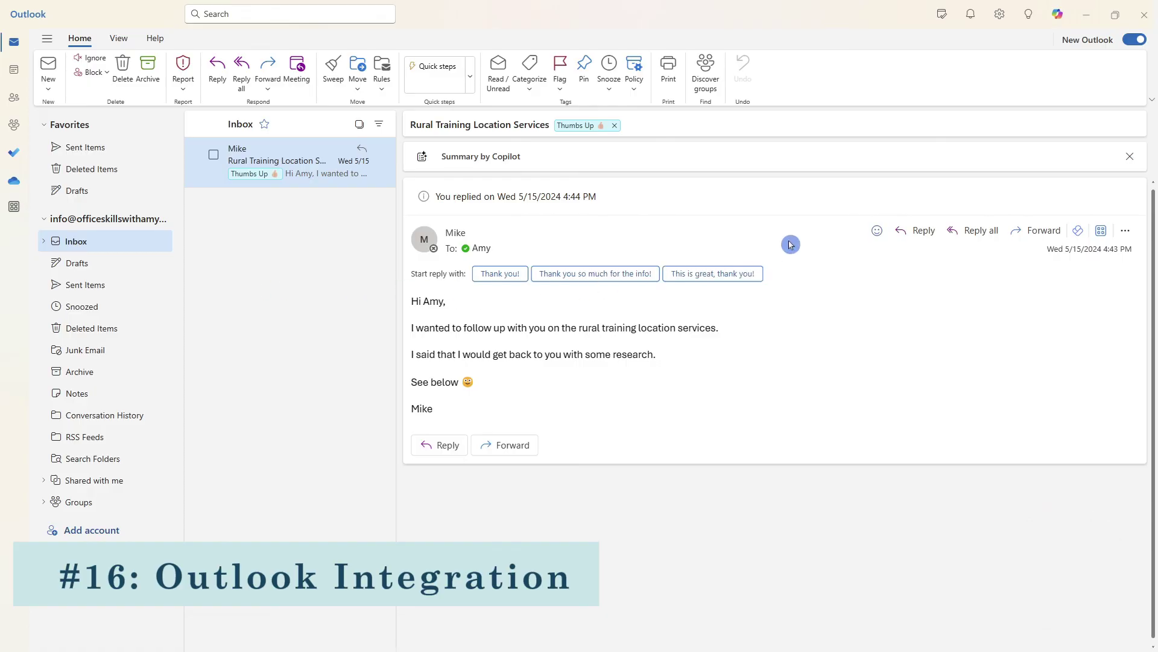
Step: Add the Rural Training Location Services email as a task through the To Do pane
{"action": "left_click", "coordinate": [948, 23]}
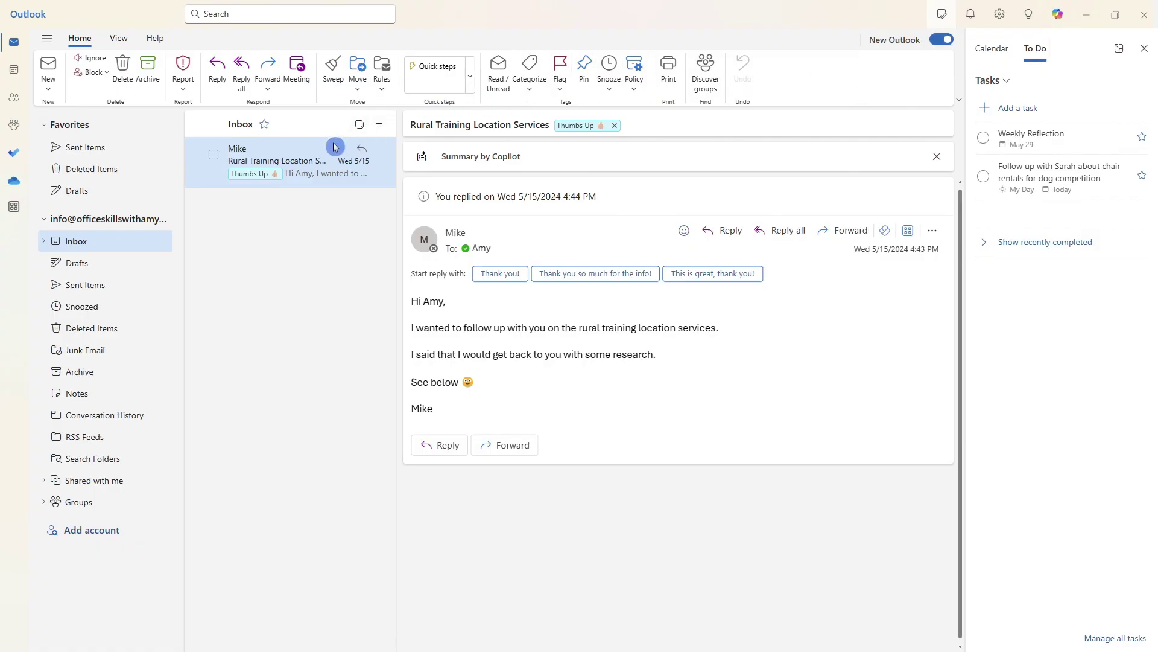
{"action": "left_click", "coordinate": [295, 177]}
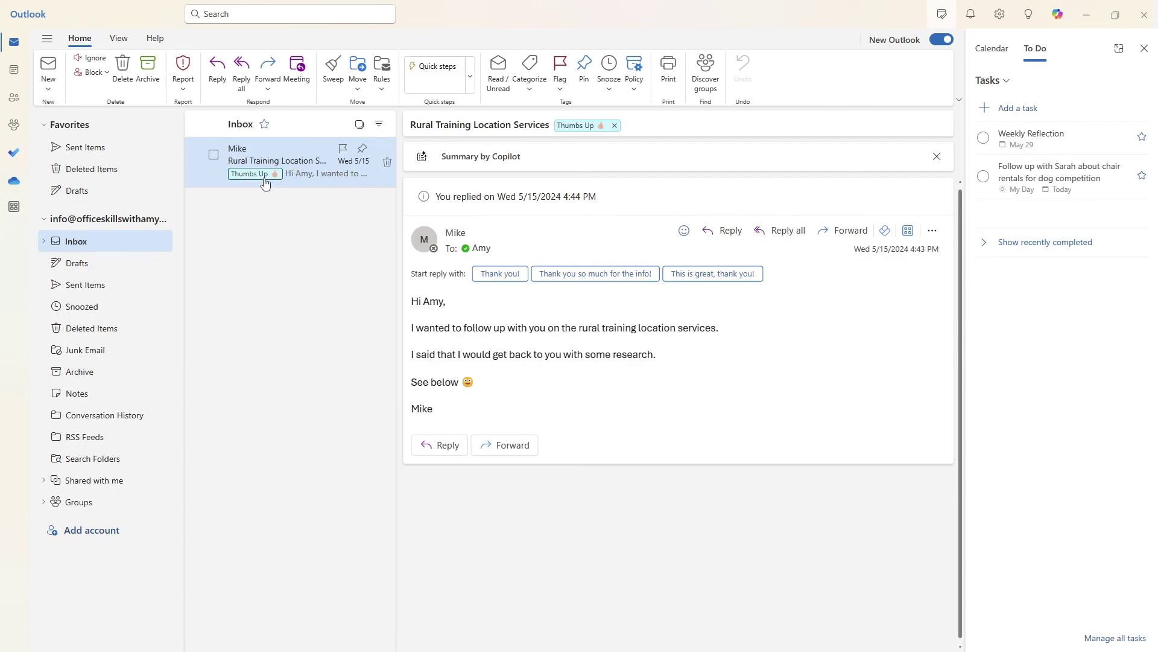
{"action": "left_click", "coordinate": [313, 177]}
{"action": "left_click_drag", "start_coordinate": [304, 165], "coordinate": [1055, 331]}
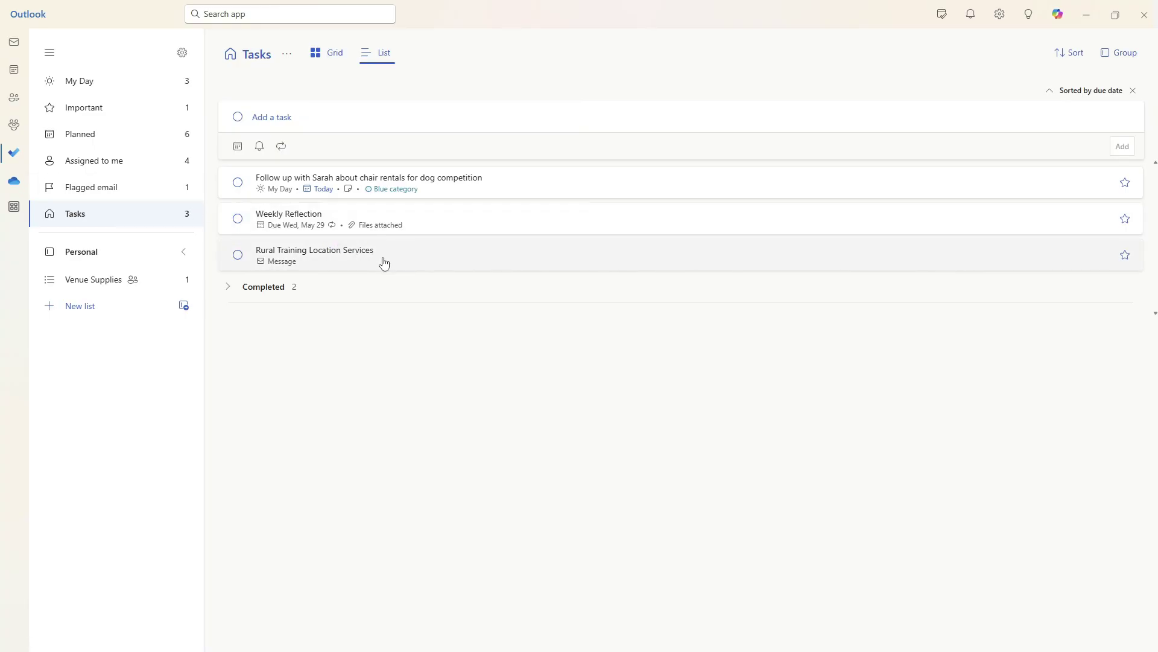
Step: Open the linked original email from the Rural Training Location Services task's details
{"action": "left_click", "coordinate": [384, 263]}
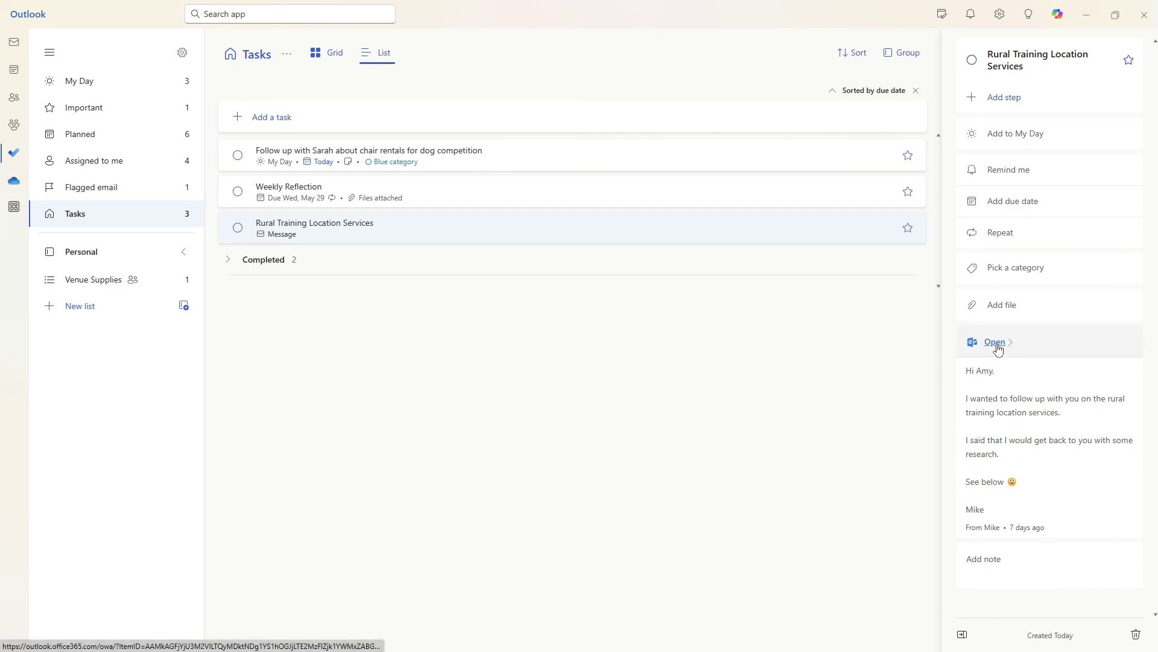
{"action": "left_click", "coordinate": [958, 342]}
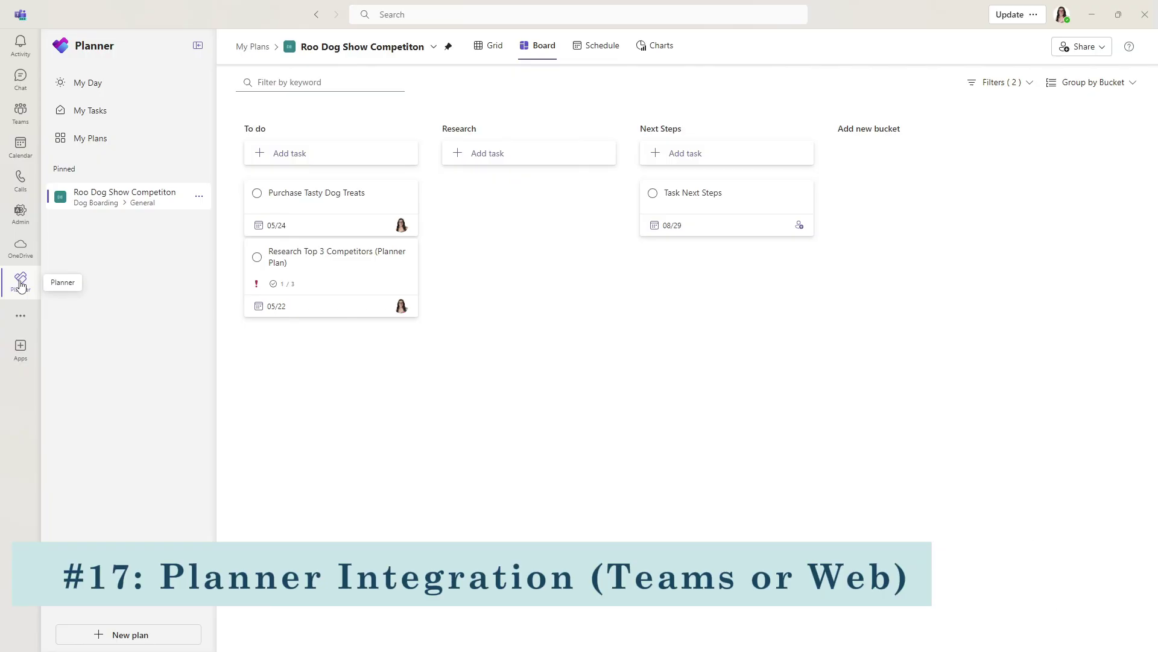
{"action": "left_click", "coordinate": [350, 259]}
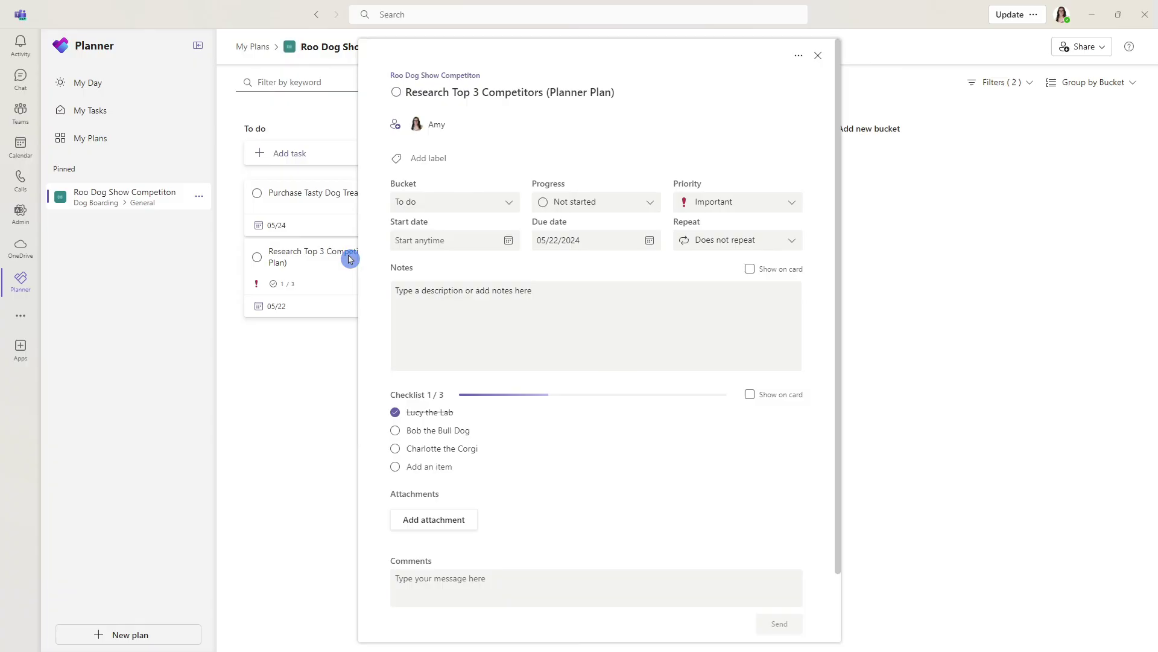
{"action": "left_click", "coordinate": [315, 355]}
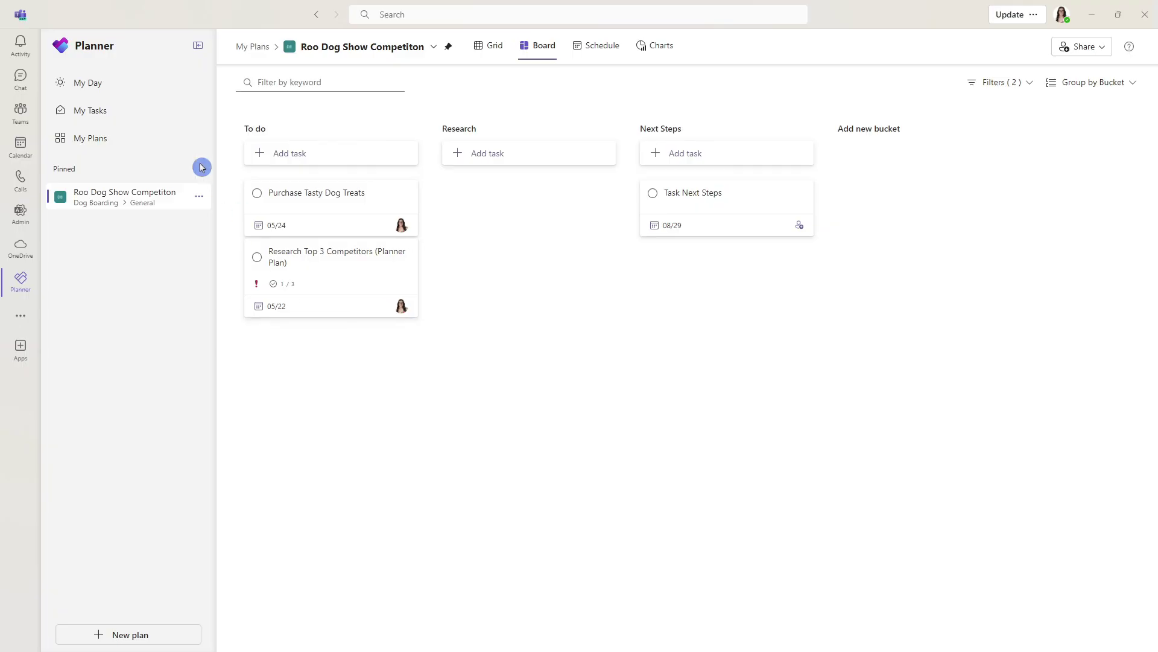